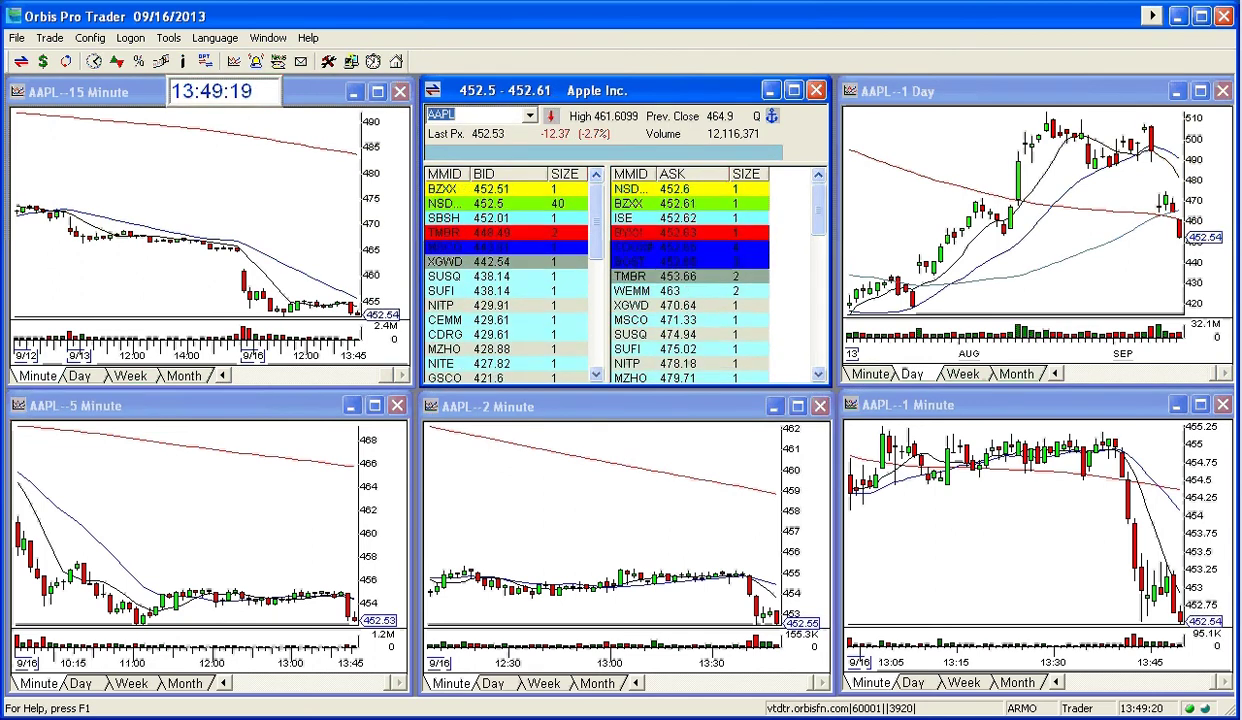
Maximize the AAPL 1 Day chart and show a daily bar's crosshair price readout
double_click(1160, 91)
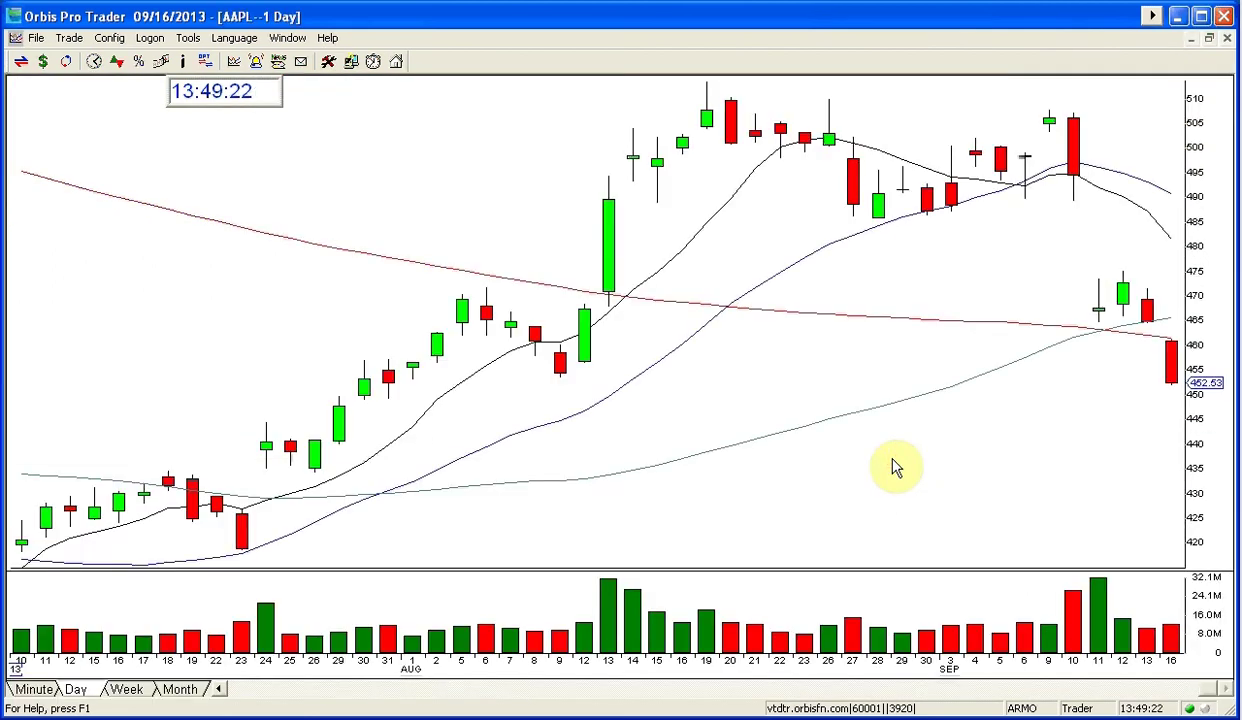
scroll(895, 468, "down", 5)
scroll(943, 421, "up", 3)
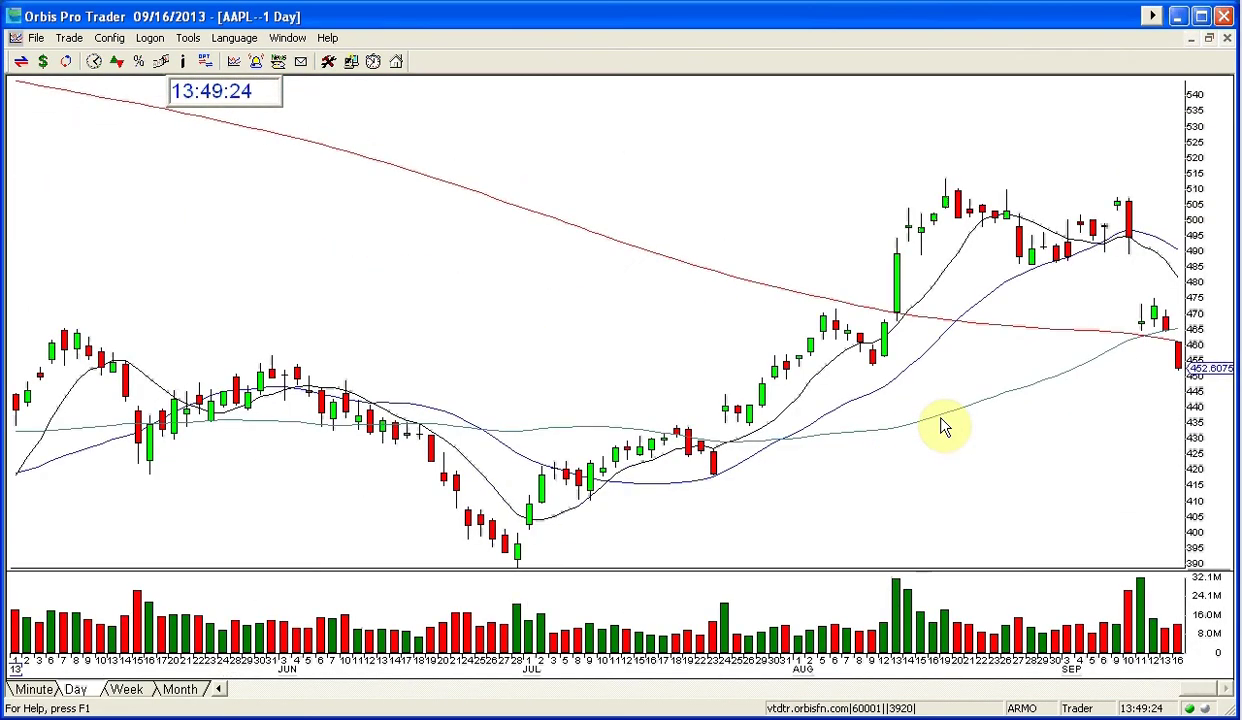
left_click(1137, 388)
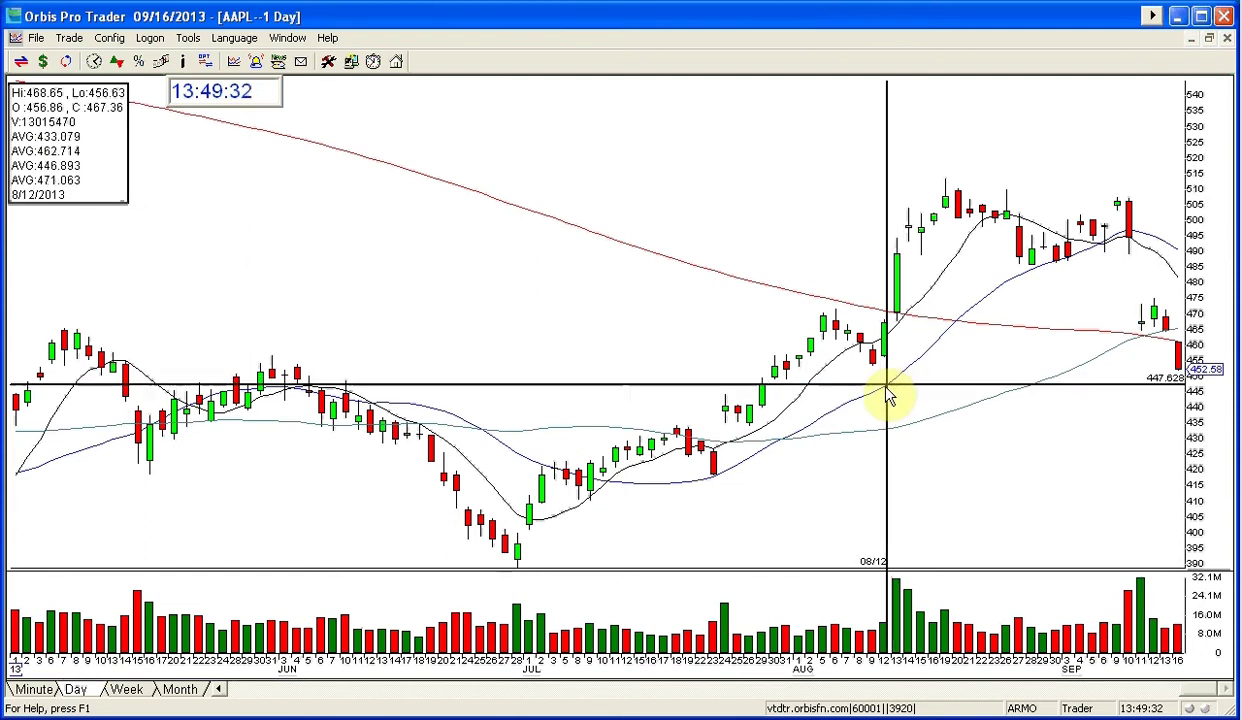
Zoom out to January–September 2013 and read the 8/13 and 8/19/2013 bars' prices
scroll(875, 430, "down", 2)
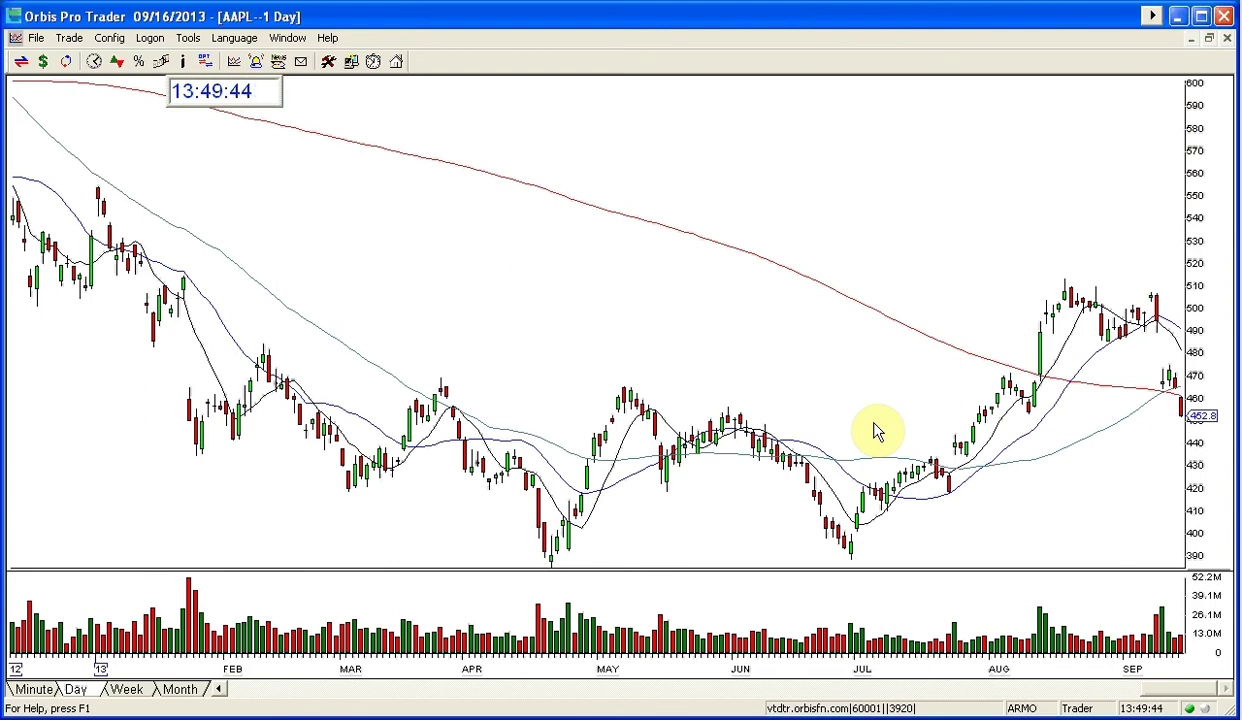
scroll(875, 431, "down", 2)
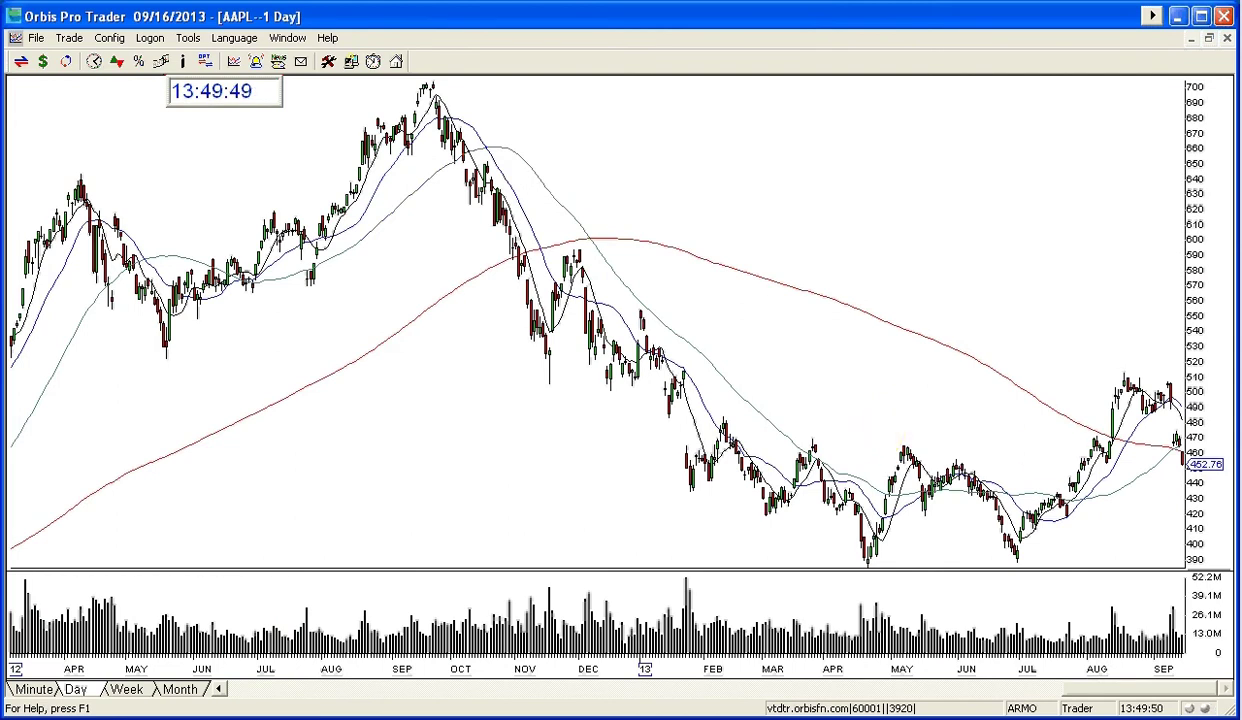
left_click(1116, 383)
left_click(1116, 383)
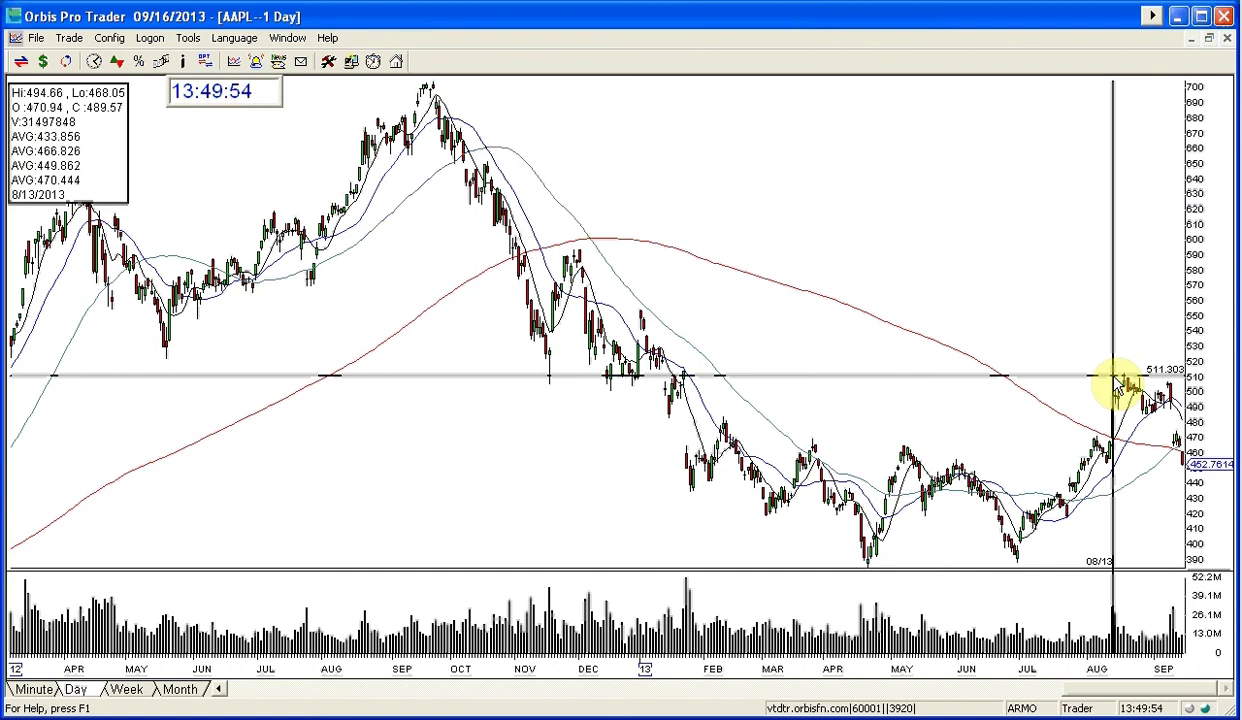
scroll(1070, 410, "up", 2)
left_click(1038, 436)
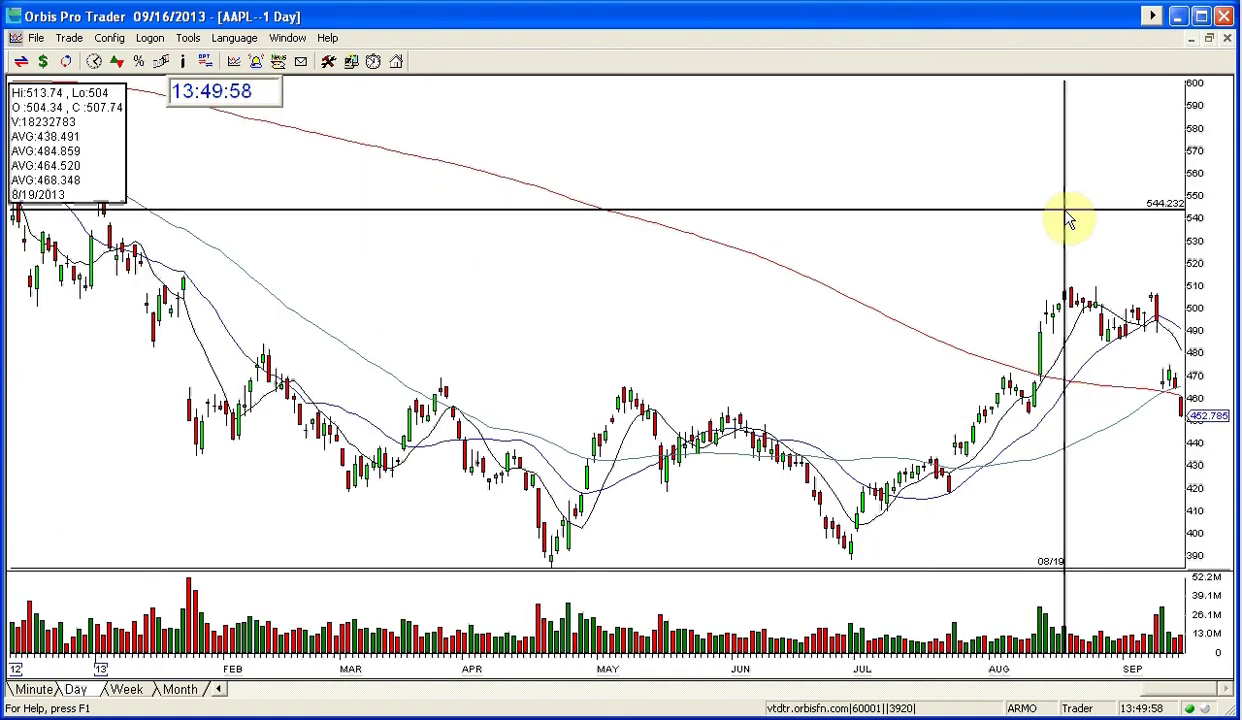
Check the 7/12/2013 bar's prices, then zoom out to about 18 months of daily bars
left_click(1040, 229)
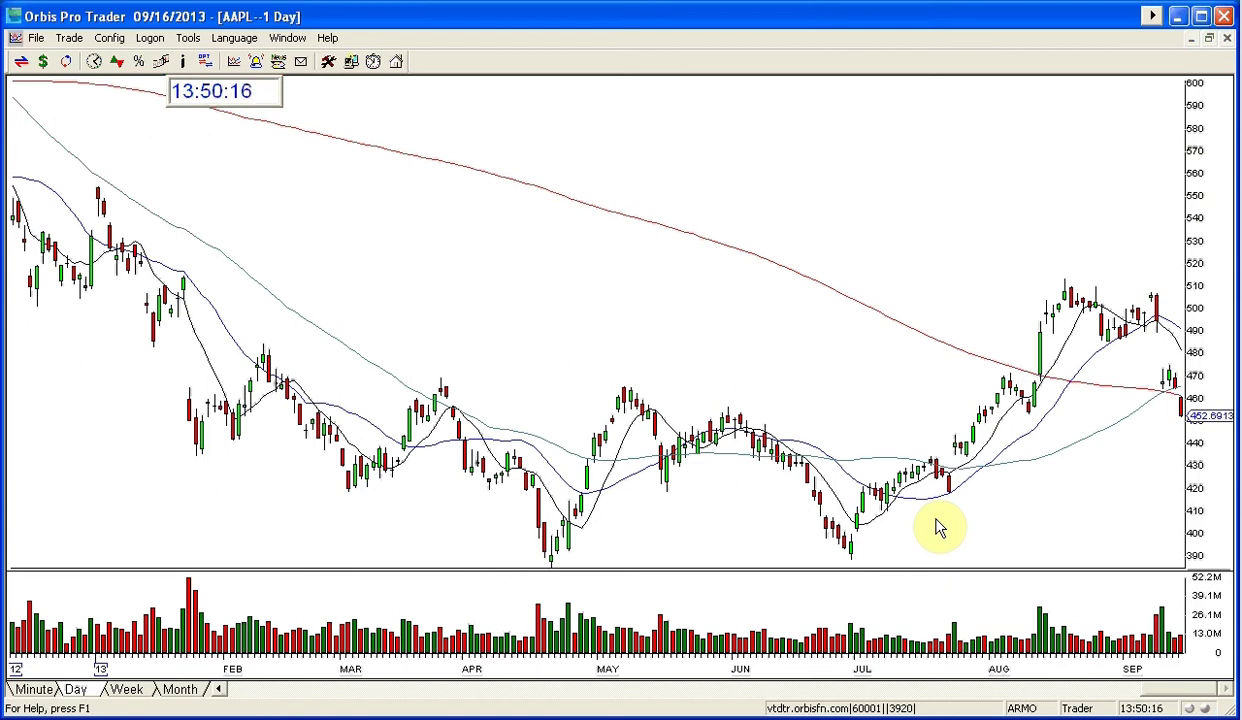
scroll(938, 530, "up", 3)
left_click(1180, 405)
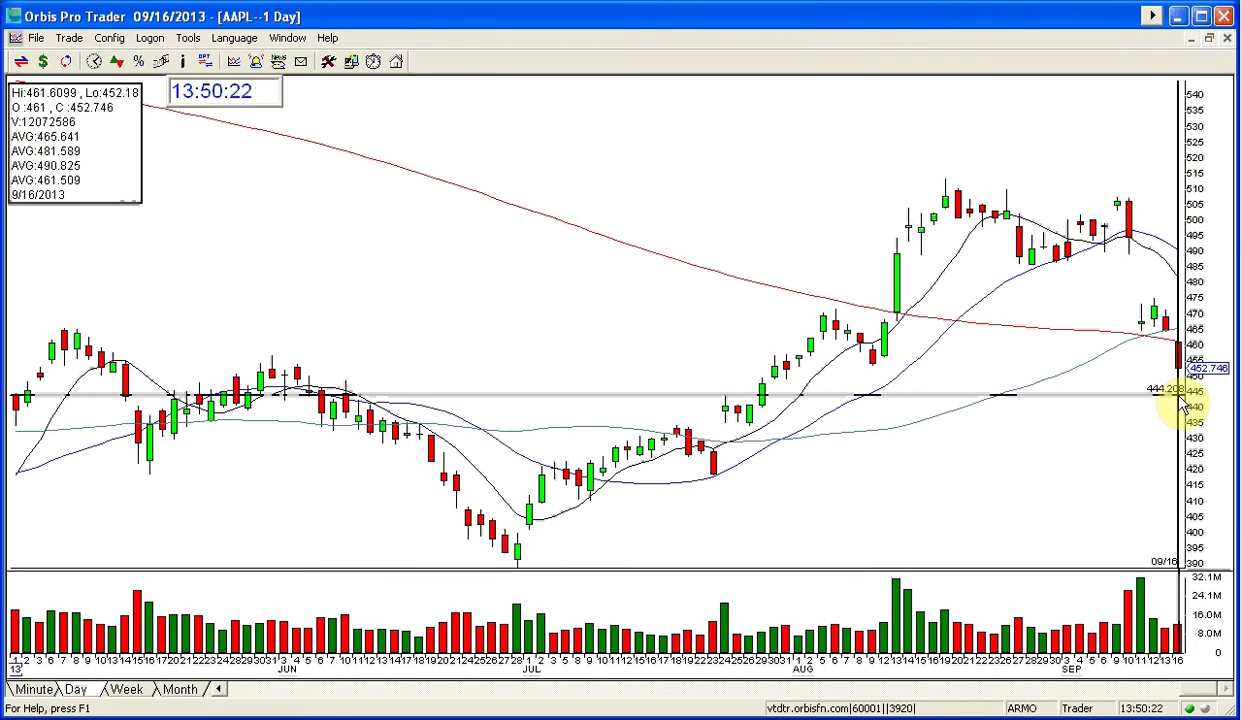
left_click(632, 403)
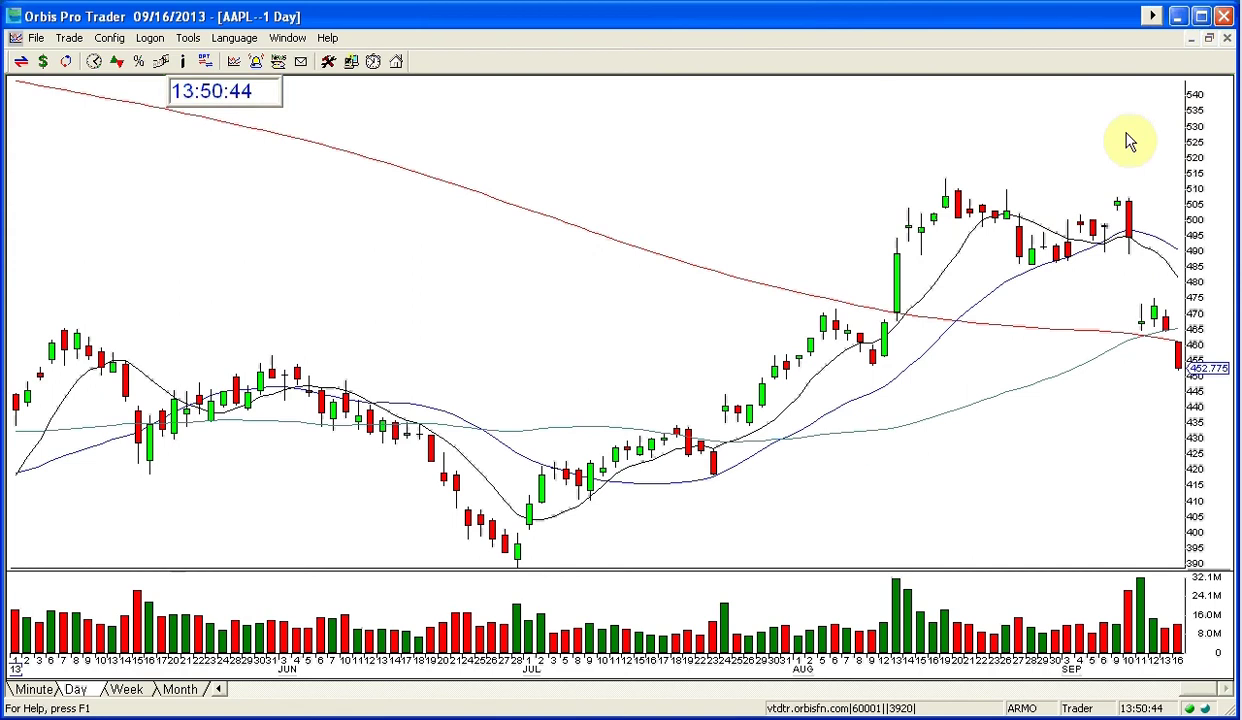
scroll(893, 443, "down", 2)
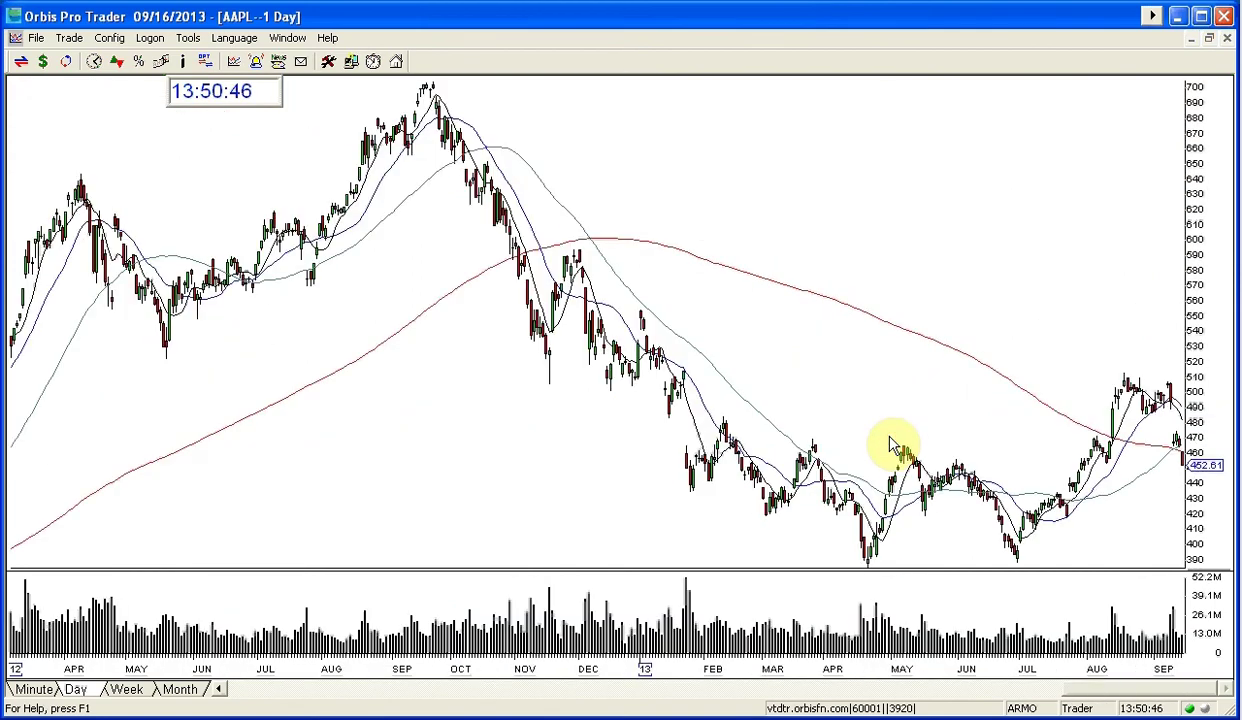
Compare the crosshair prices of the 12/20/2012 and 8/13/2013 daily bars
left_click(1112, 454)
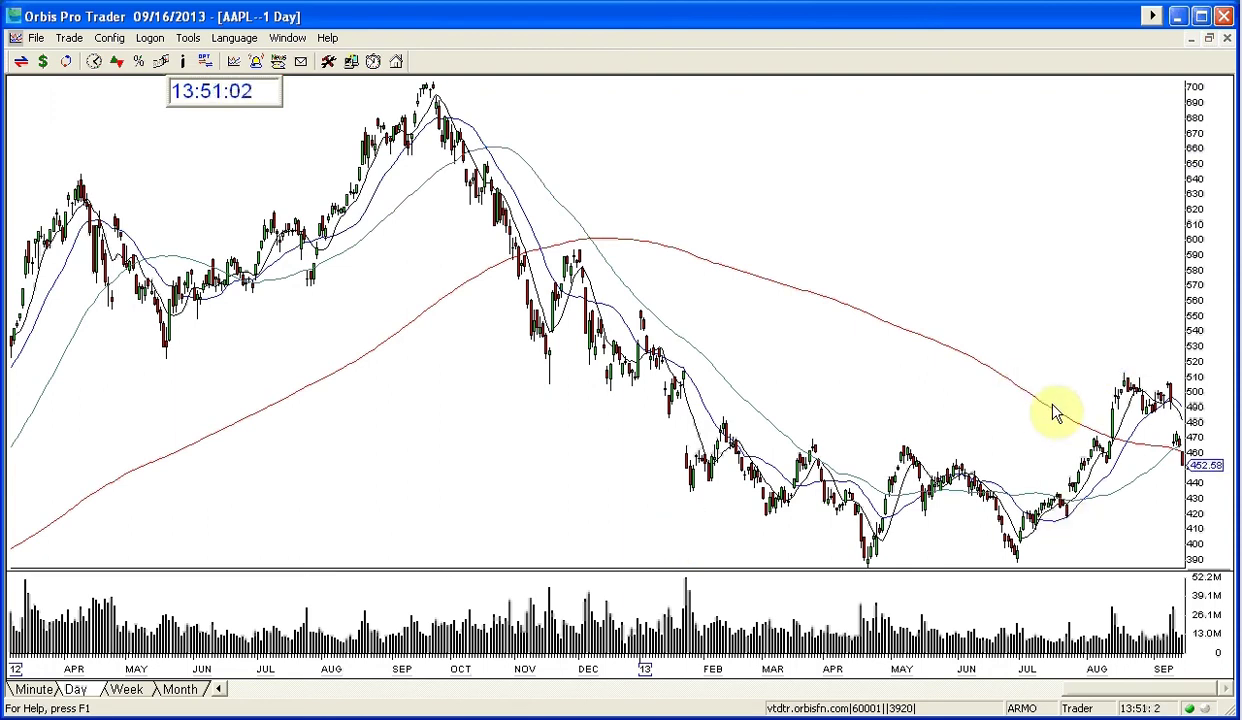
left_click(618, 422)
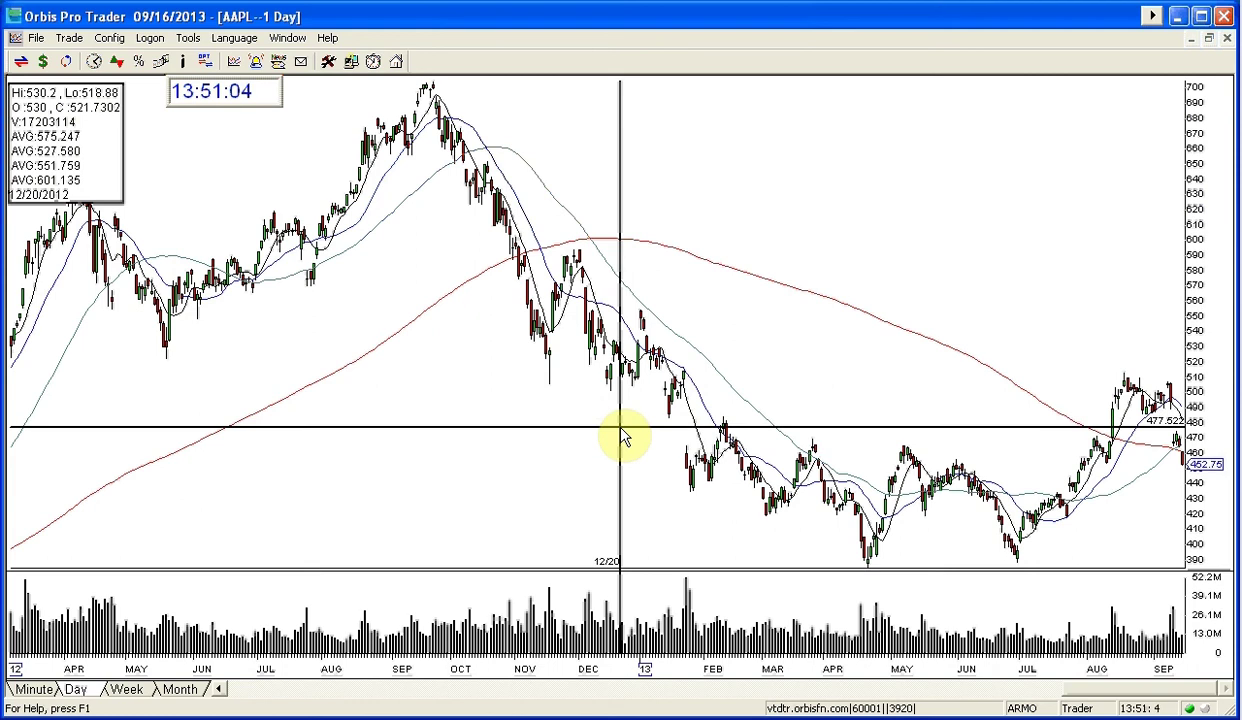
left_click(621, 428)
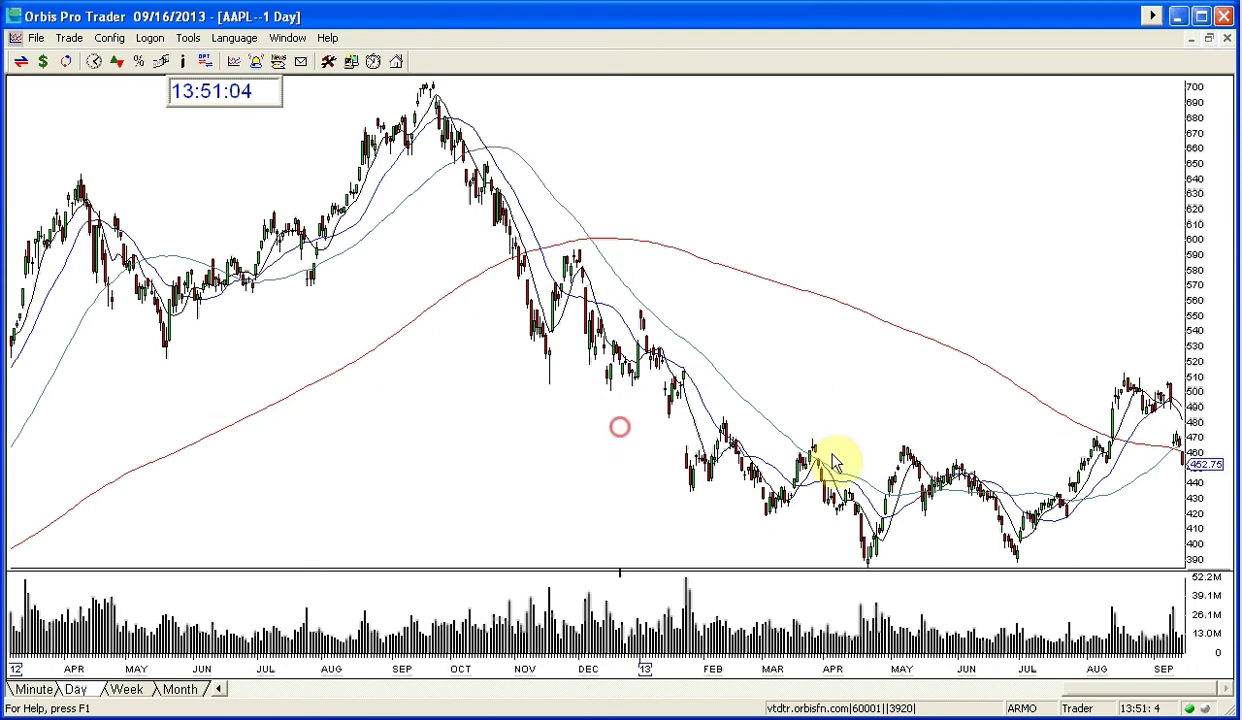
left_click(1113, 439)
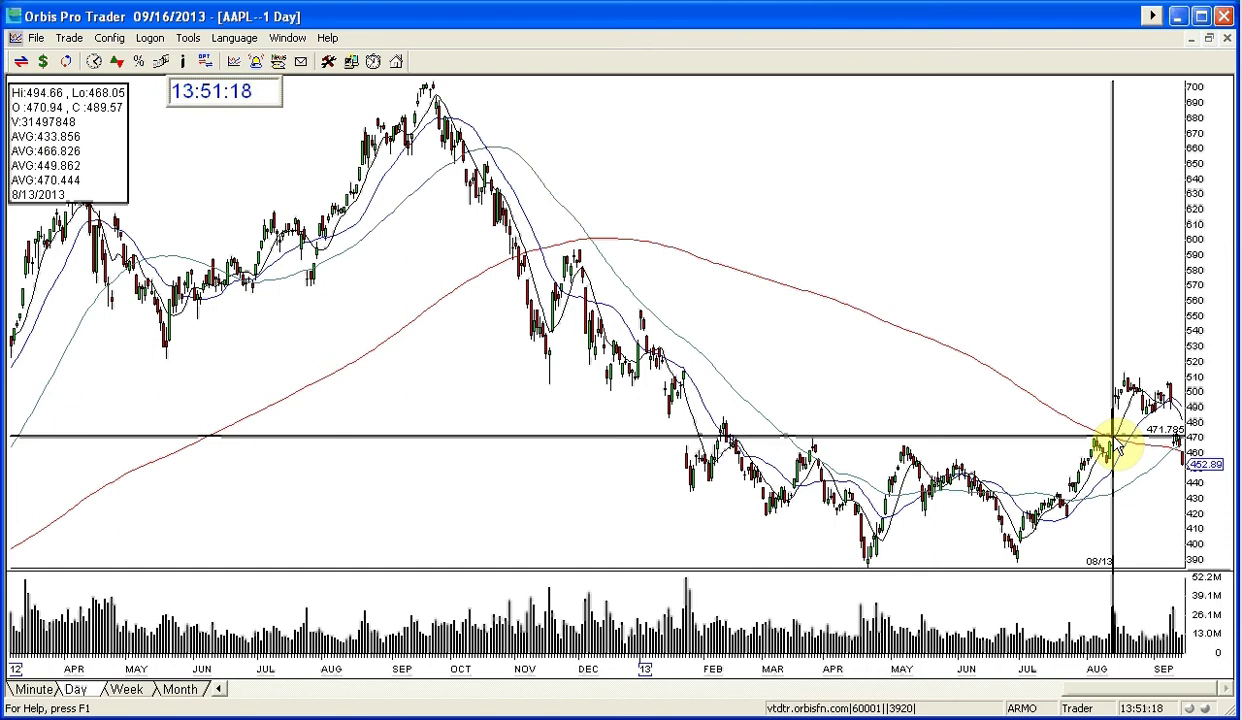
Zoom the daily chart in to roughly May through September 2013
scroll(1072, 457, "up", 2)
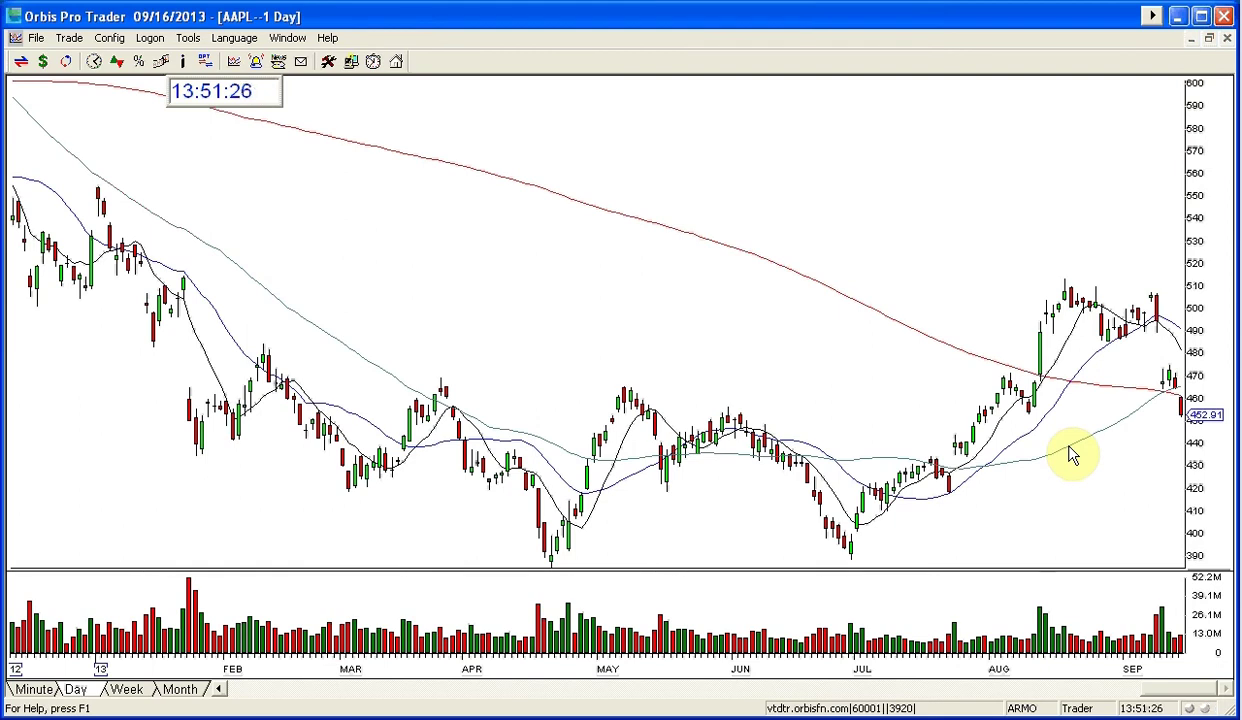
scroll(1069, 449, "up", 2)
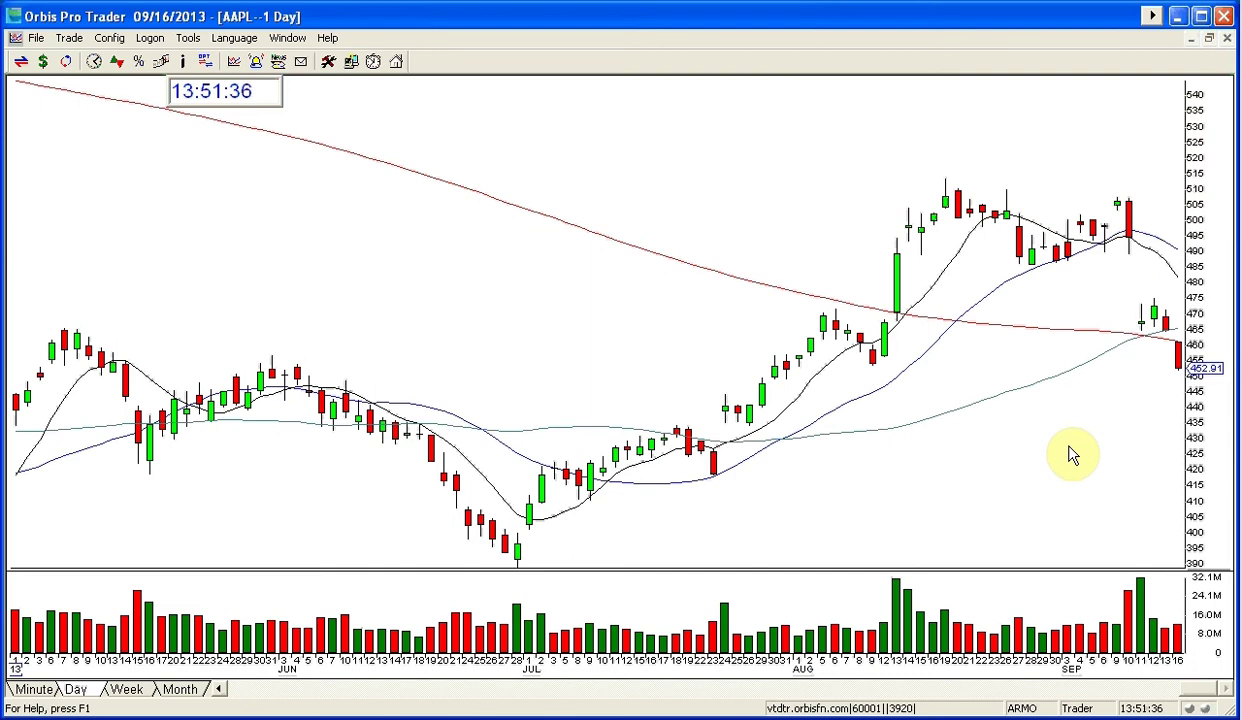
scroll(1072, 455, "down", 3)
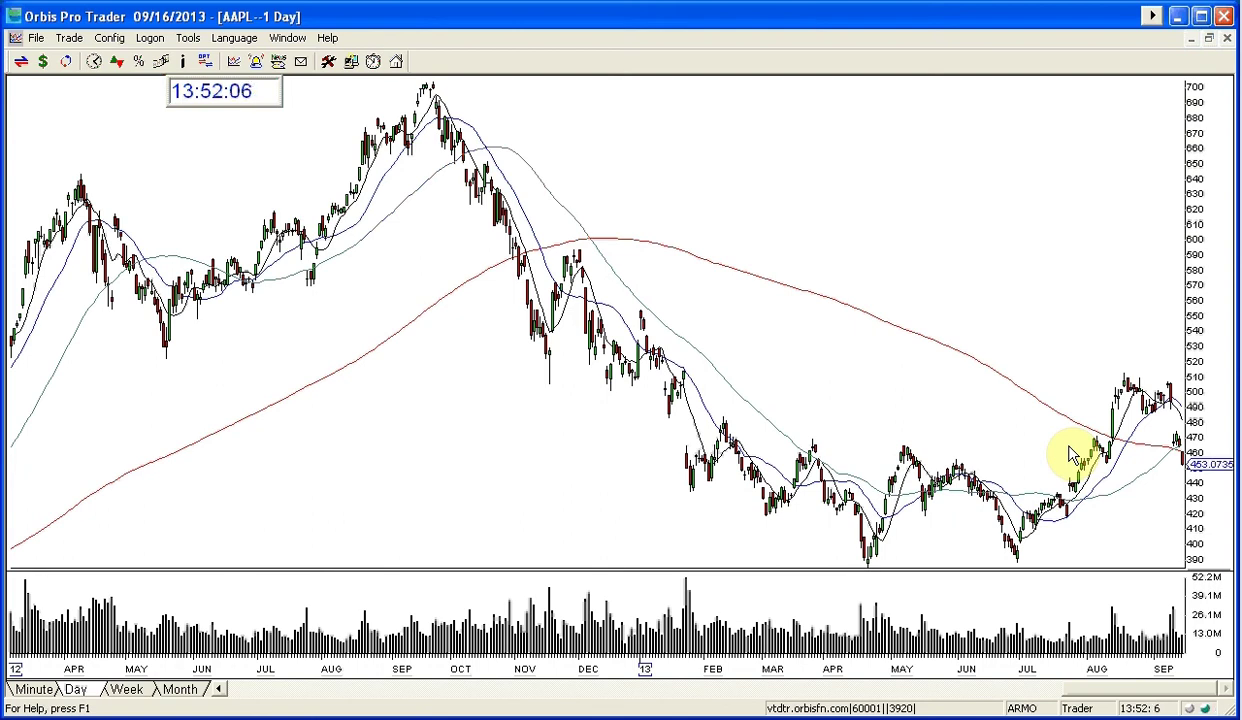
scroll(1072, 455, "up", 2)
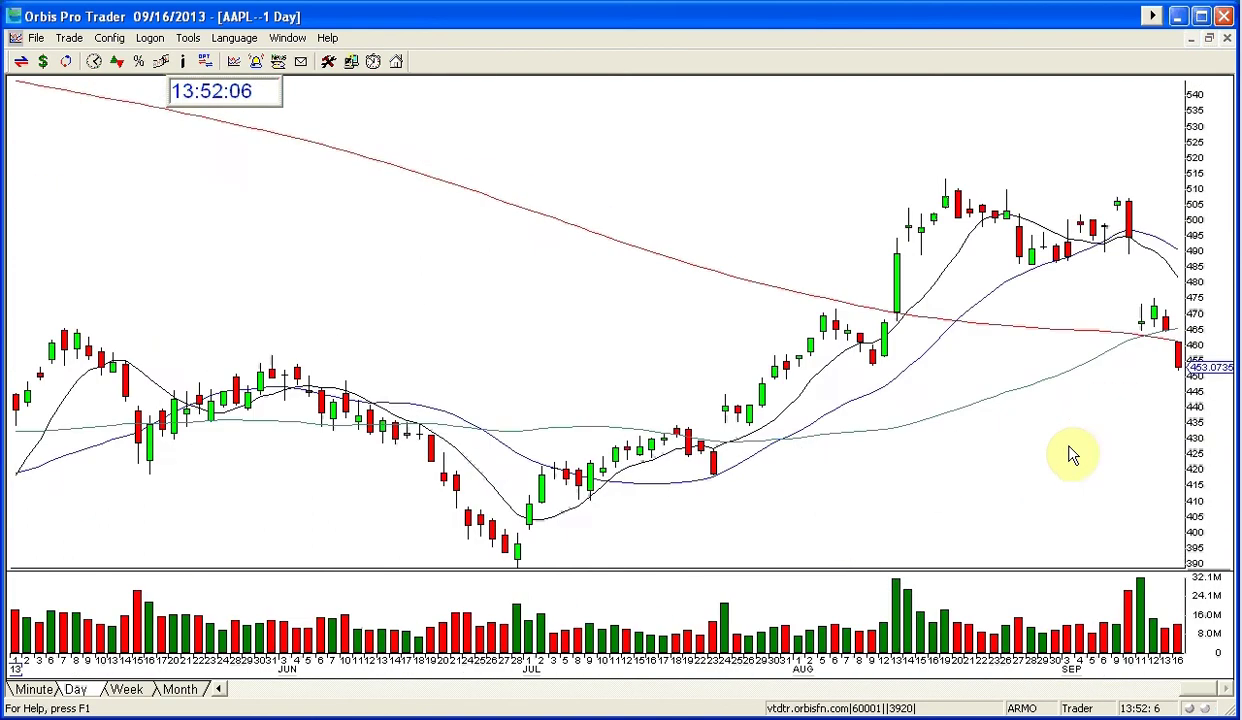
Restore the daily chart to the six-pane layout and maximize the AAPL 5 Minute chart
left_click(1209, 38)
scroll(1095, 247, "up", 1)
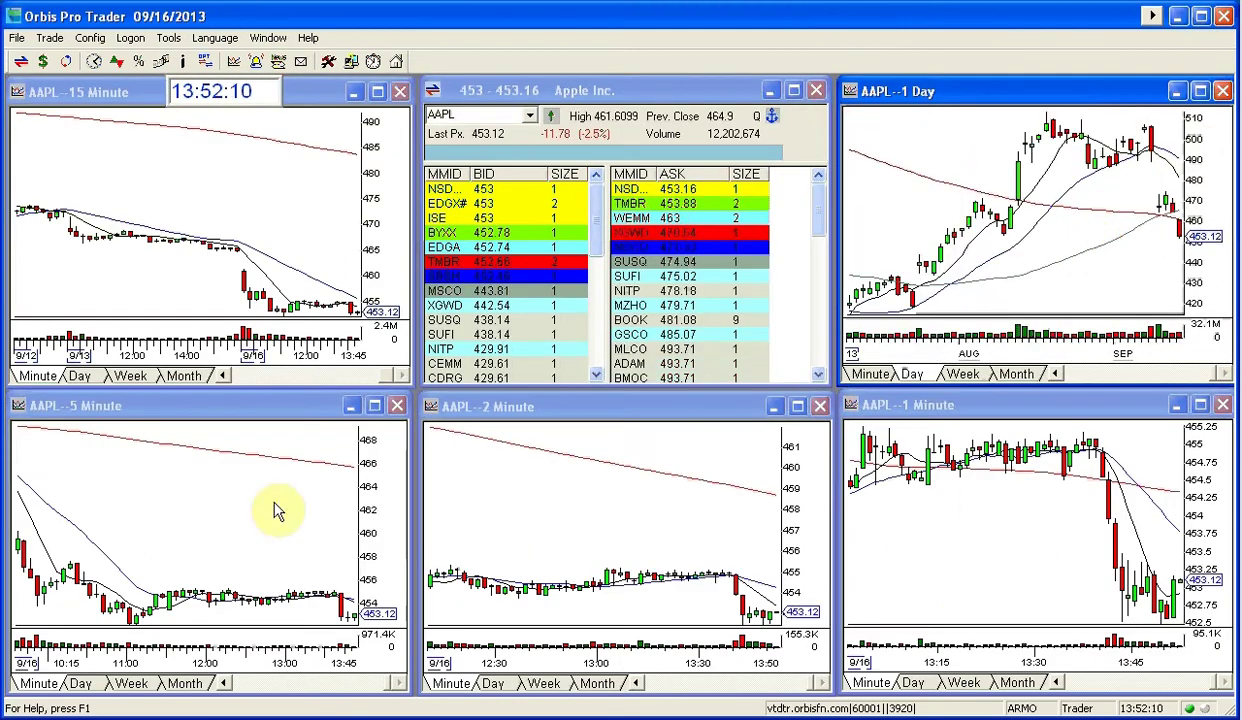
left_click(374, 405)
Zoom the 5-minute chart out to span 9/13 into 9/16, then restore it
scroll(374, 501, "down", 1)
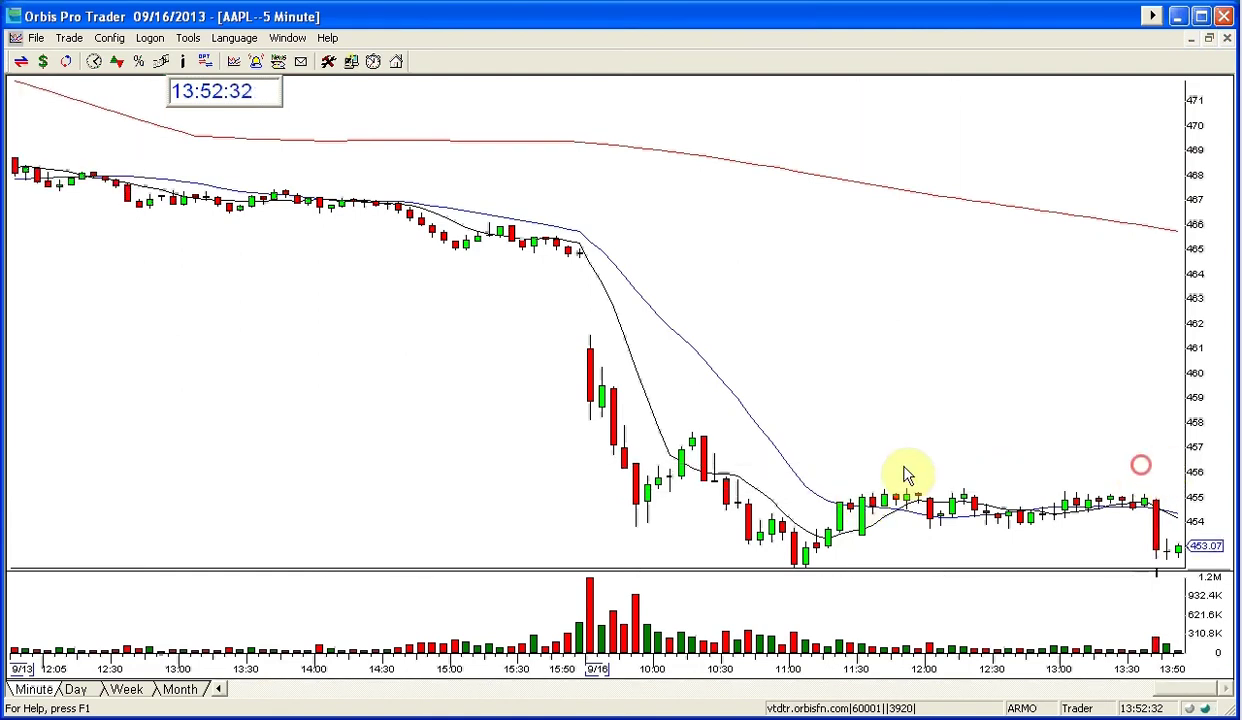
left_click(810, 487)
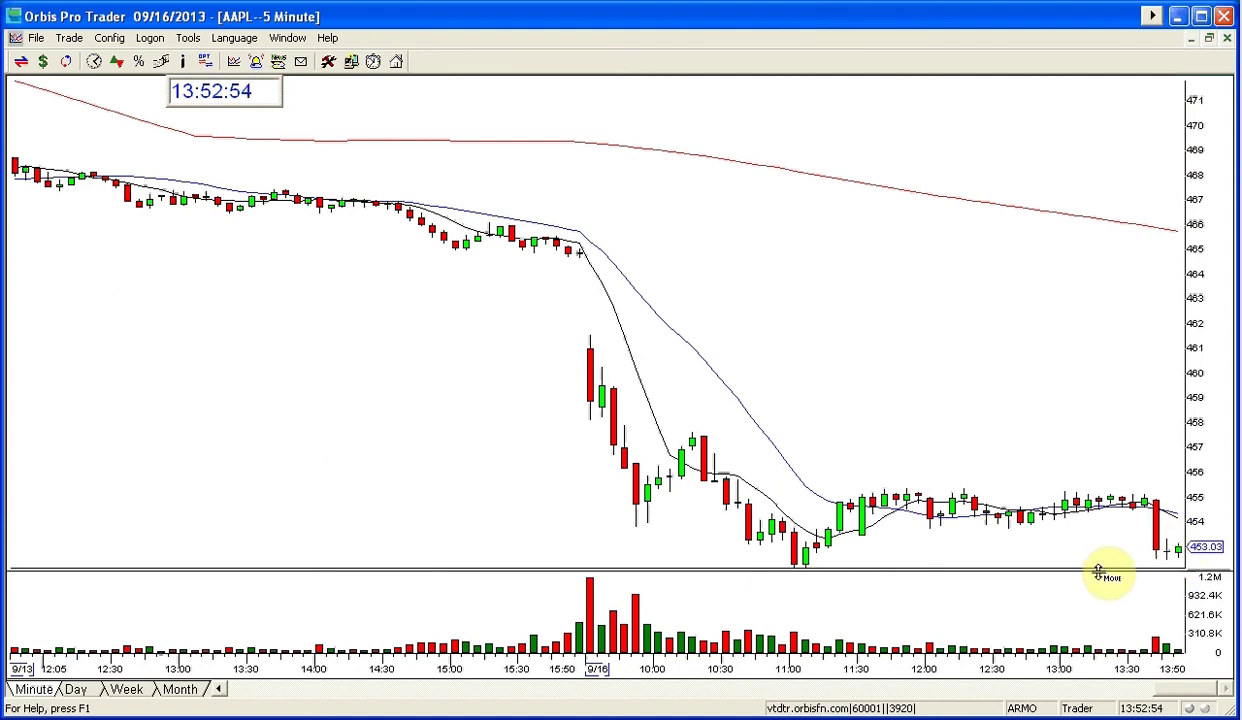
left_click(1212, 38)
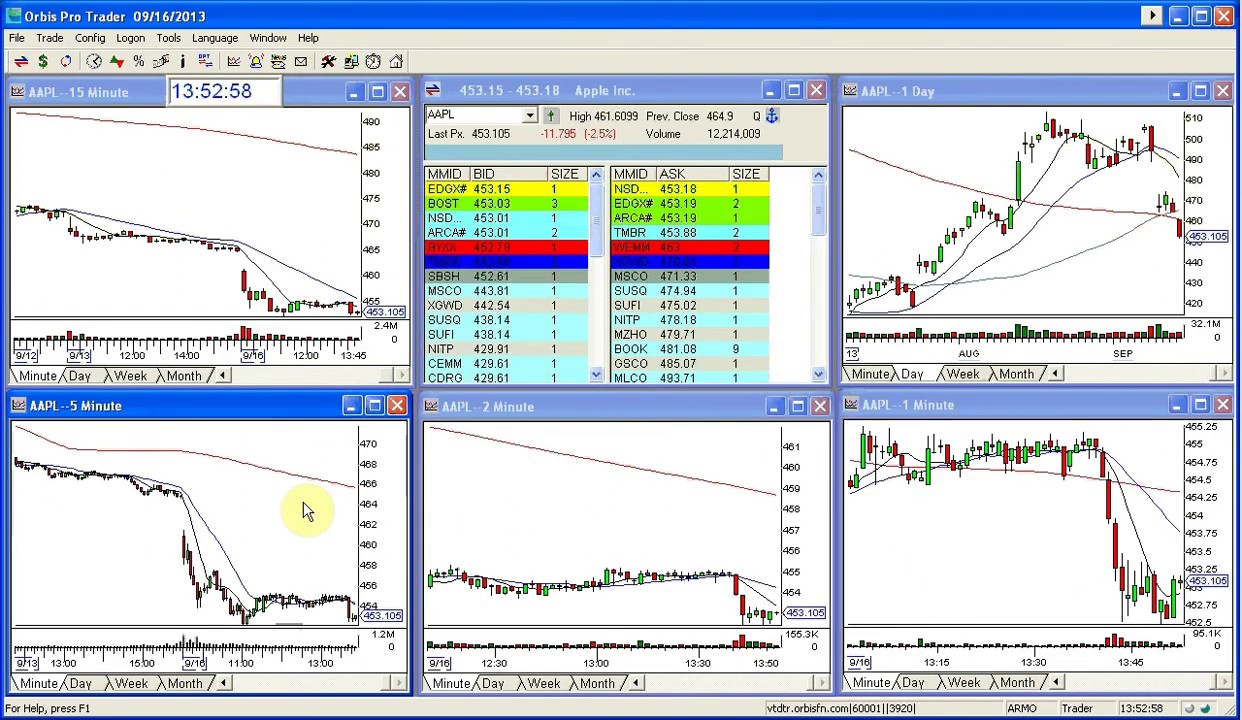
Maximize the 15-minute chart, check a 9/16 bar's prices, then restore the six panes
left_click(377, 92)
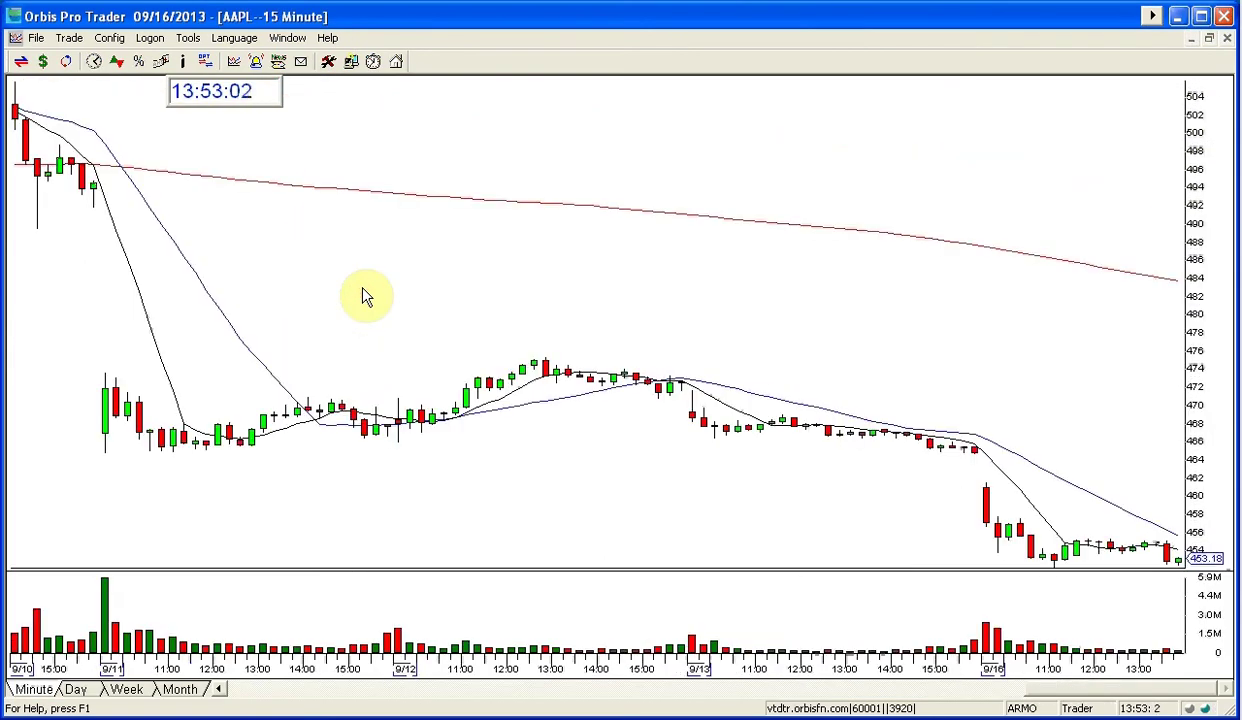
left_click(997, 548)
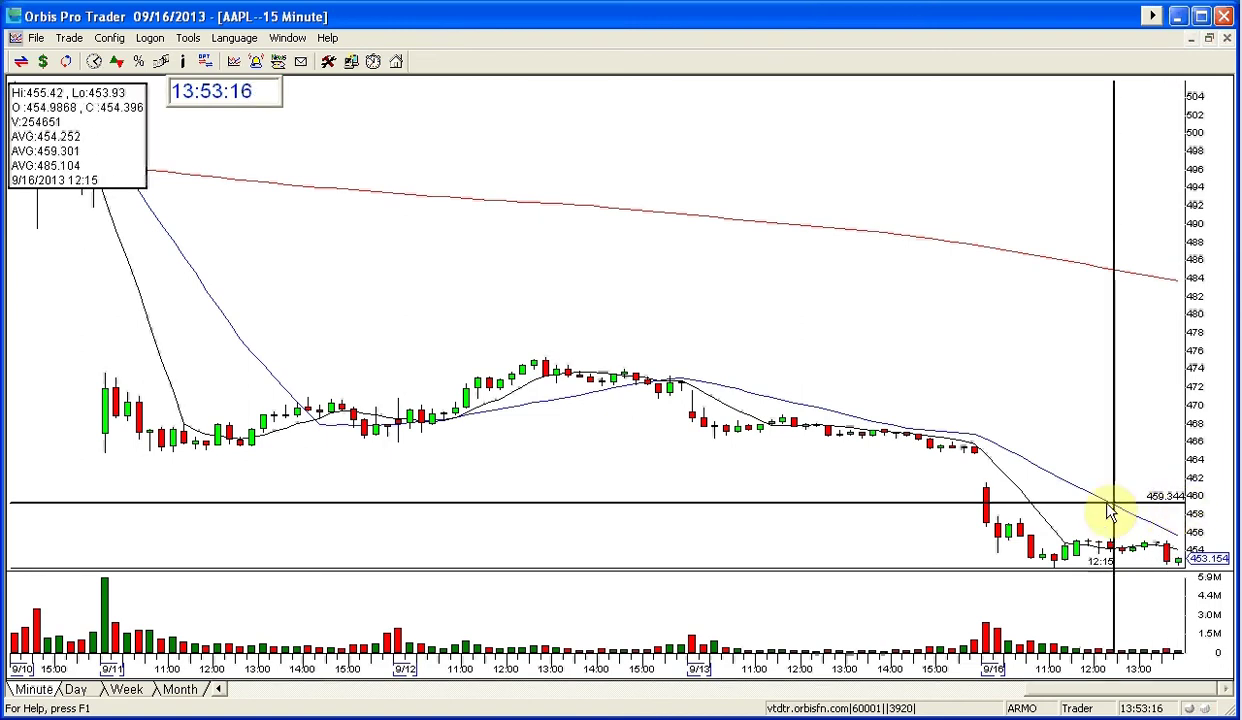
left_click(1060, 515)
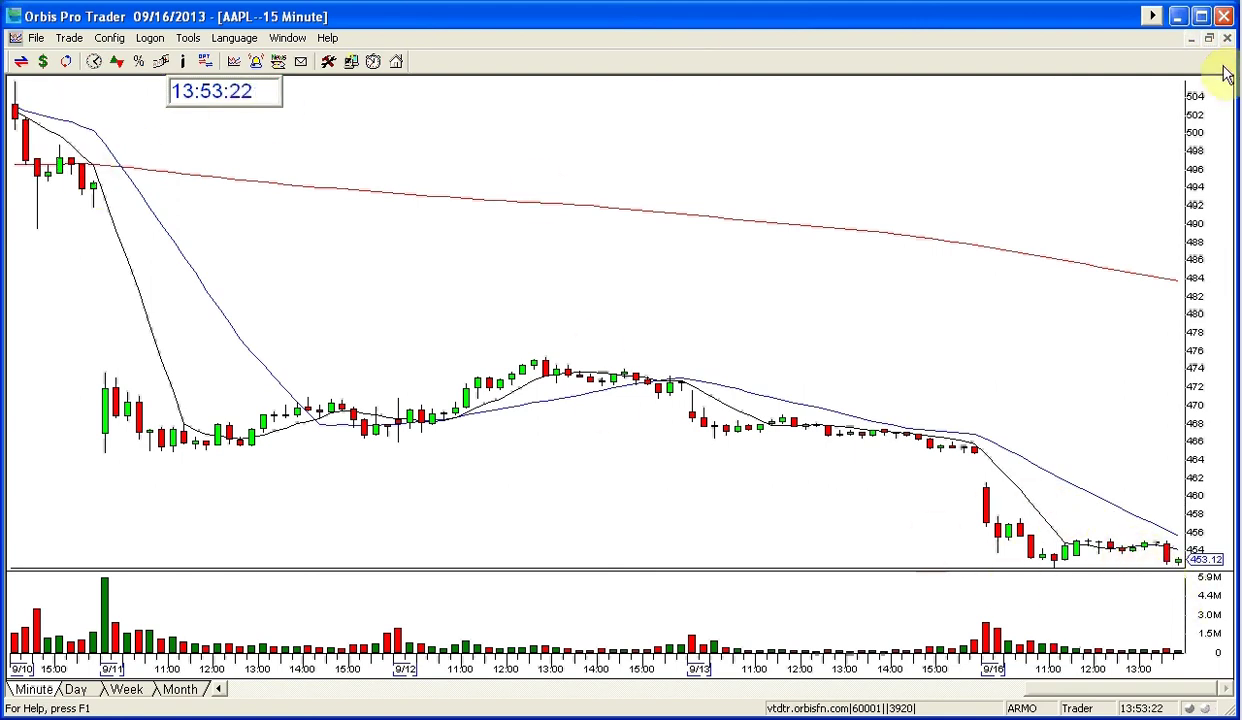
left_click(1207, 38)
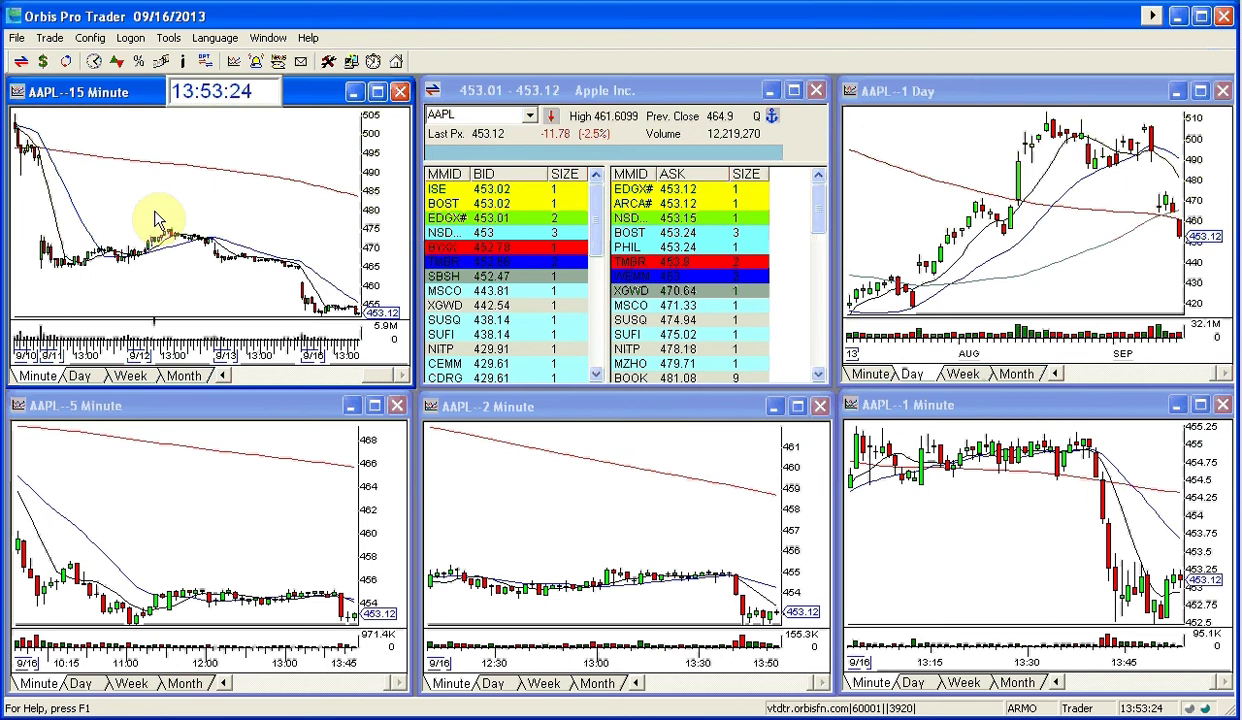
Zoom the AAPL 15 Minute chart in to cover 9/12 through 9/16
scroll(155, 220, "up", 2)
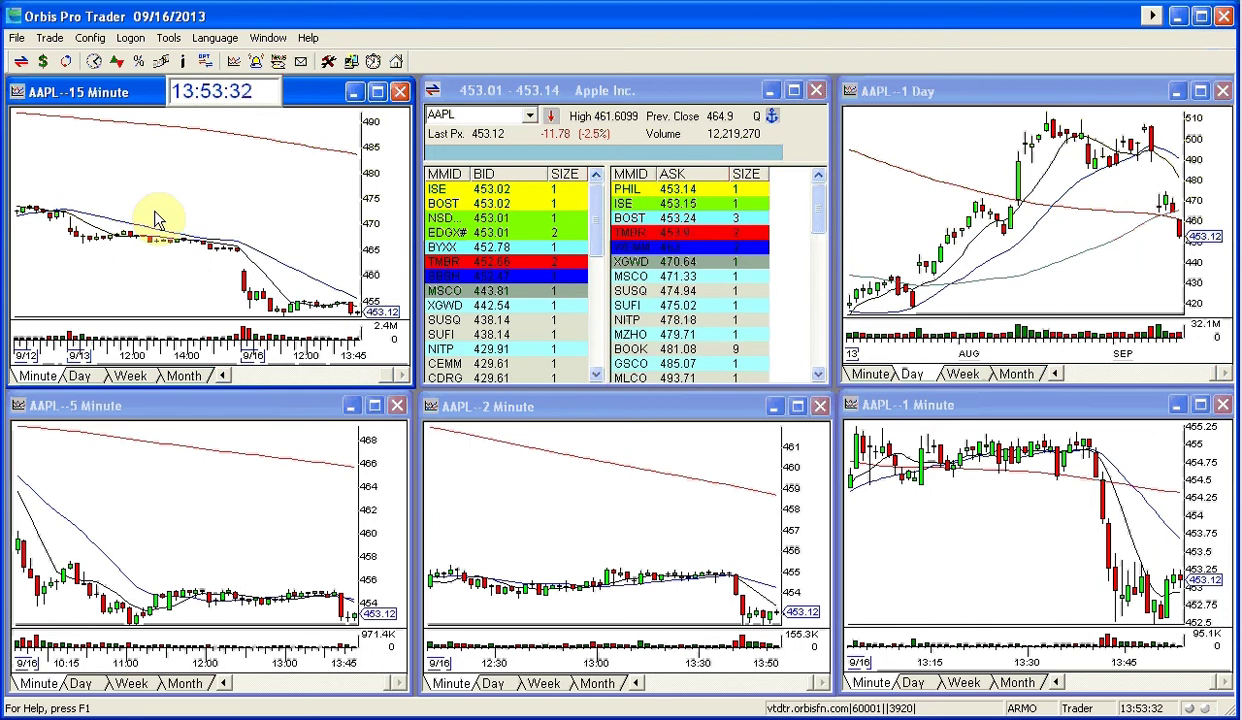
right_click(313, 226)
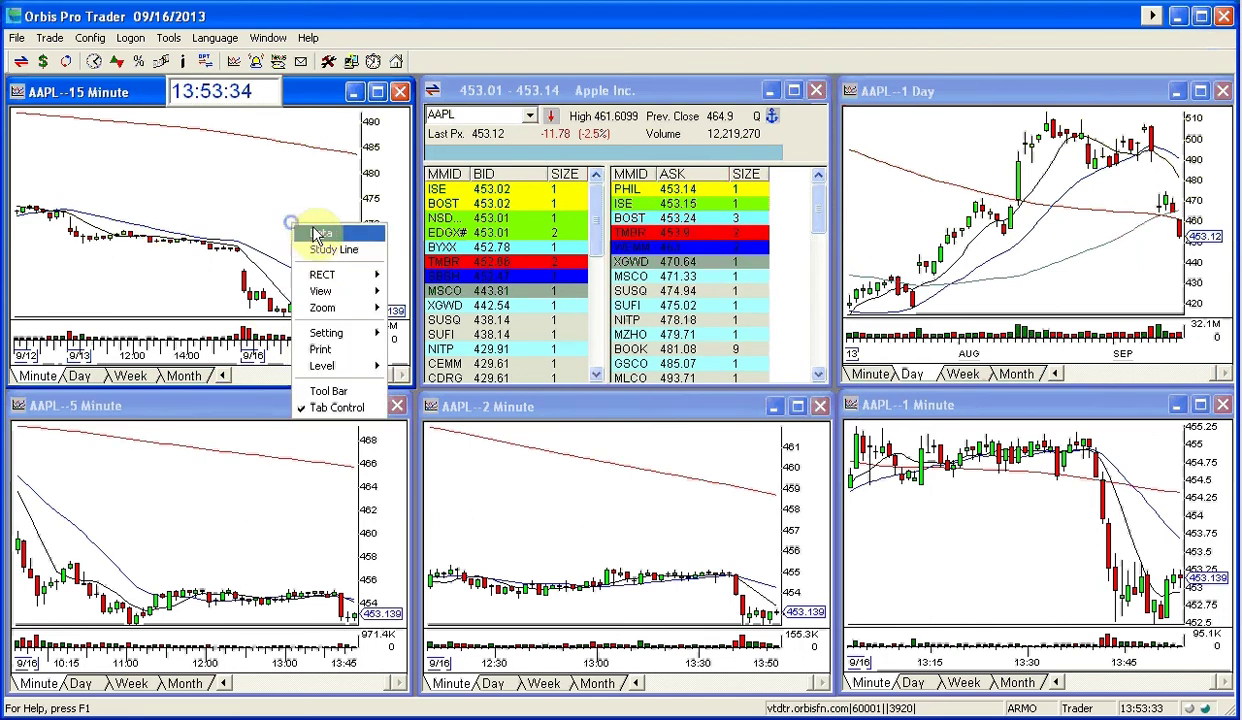
left_click(365, 300)
left_click(591, 390)
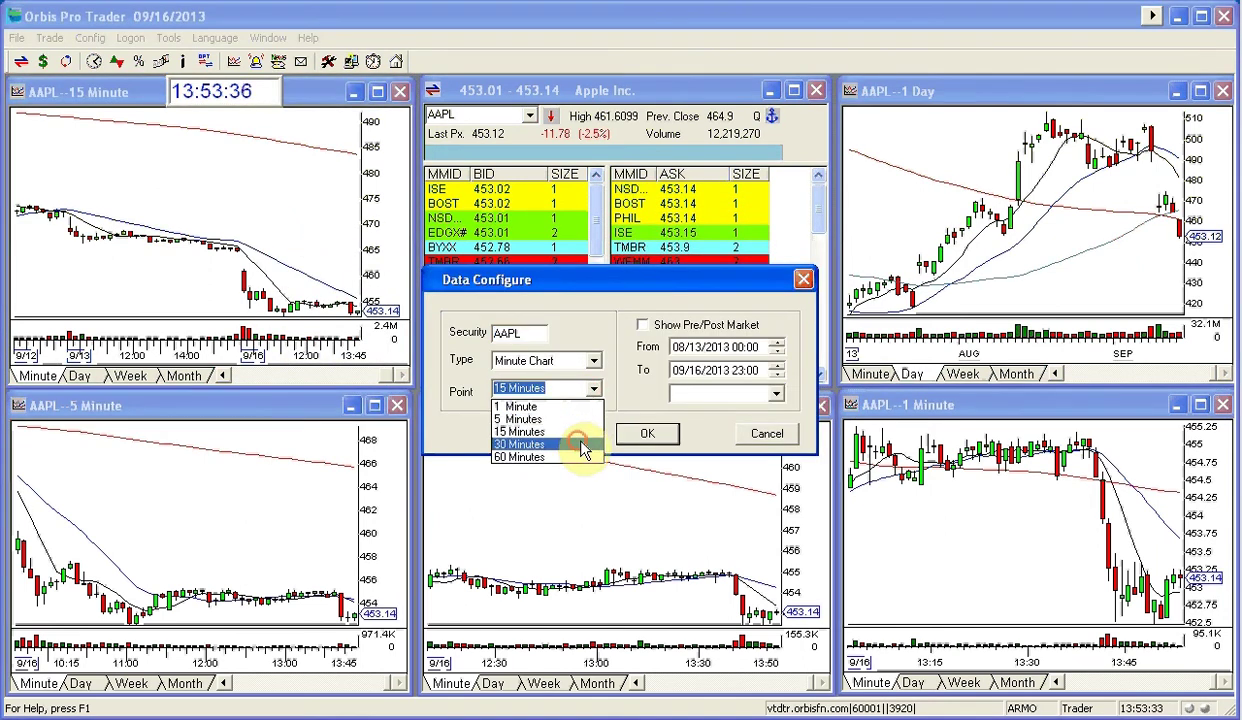
left_click(572, 455)
left_click(645, 434)
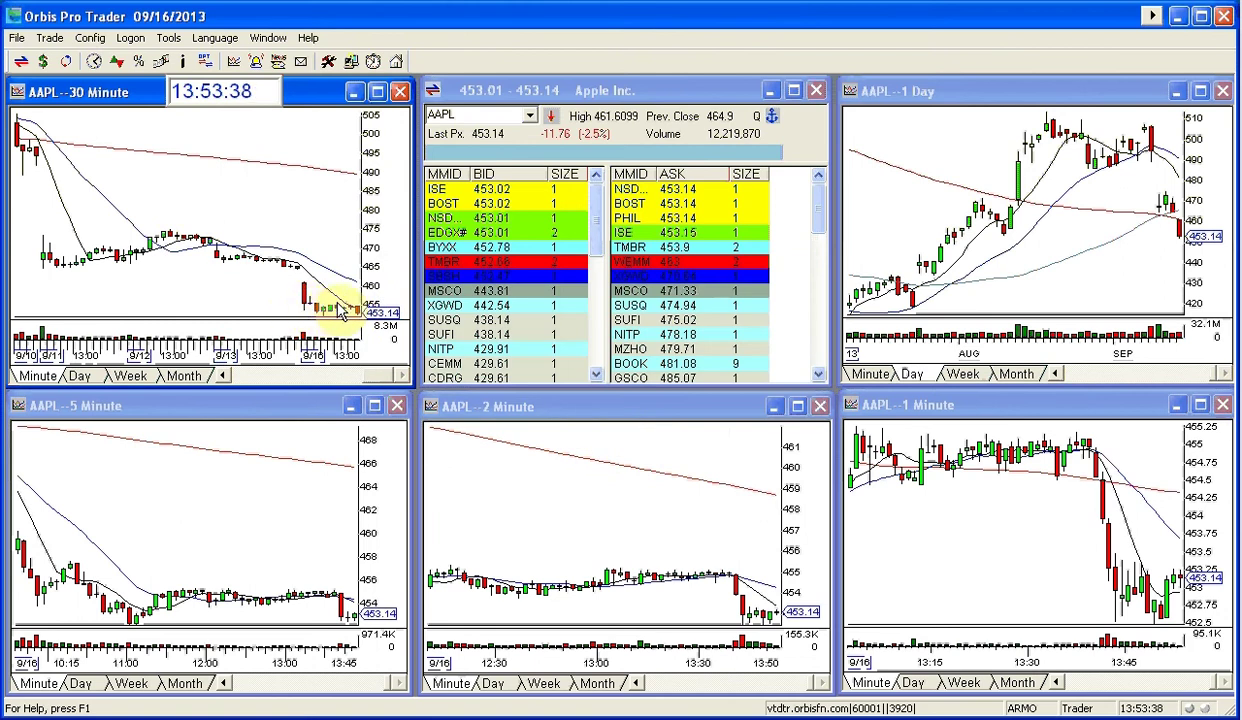
left_click_drag(278, 303, 272, 266)
right_click(290, 278)
left_click(290, 278)
left_click(591, 389)
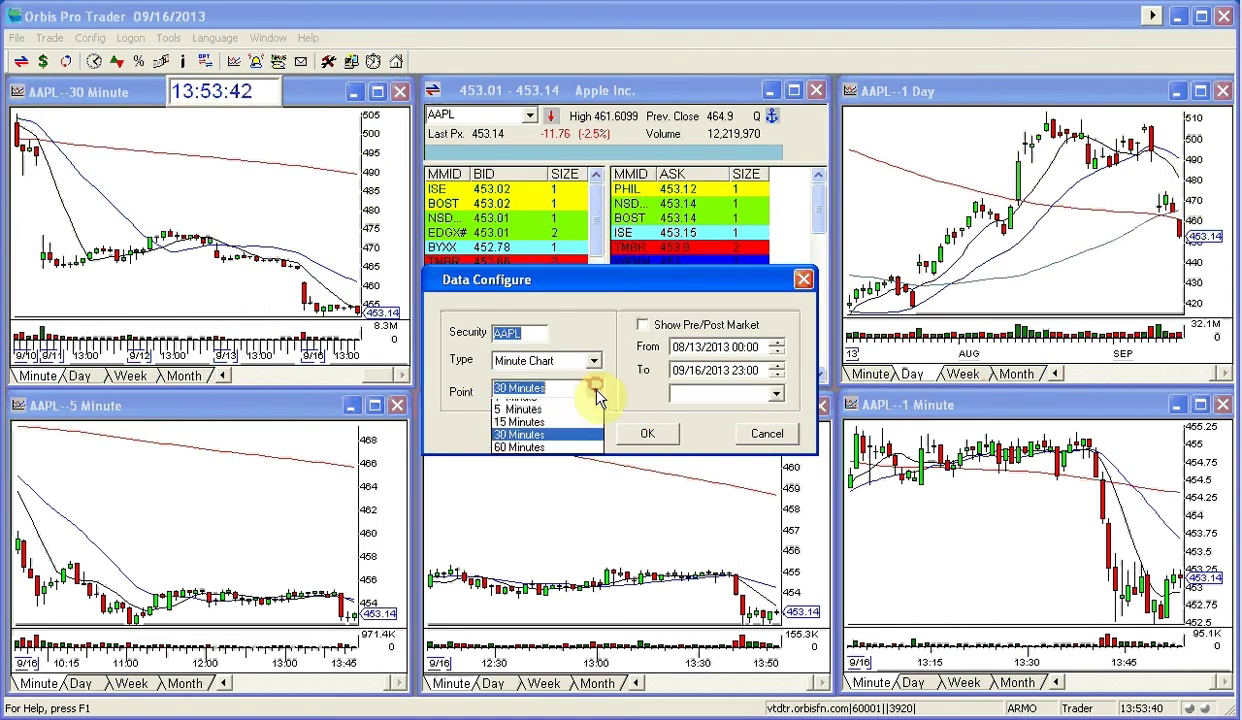
left_click(580, 457)
left_click(640, 435)
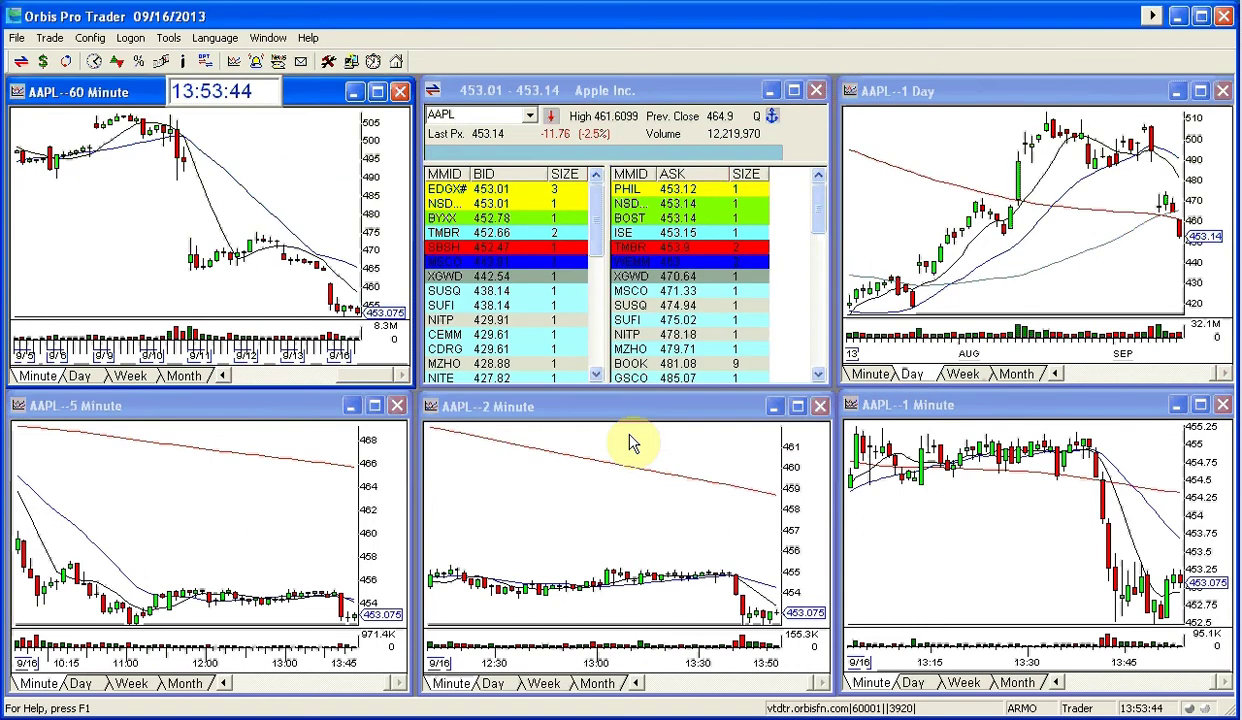
left_click_drag(152, 265, 180, 270)
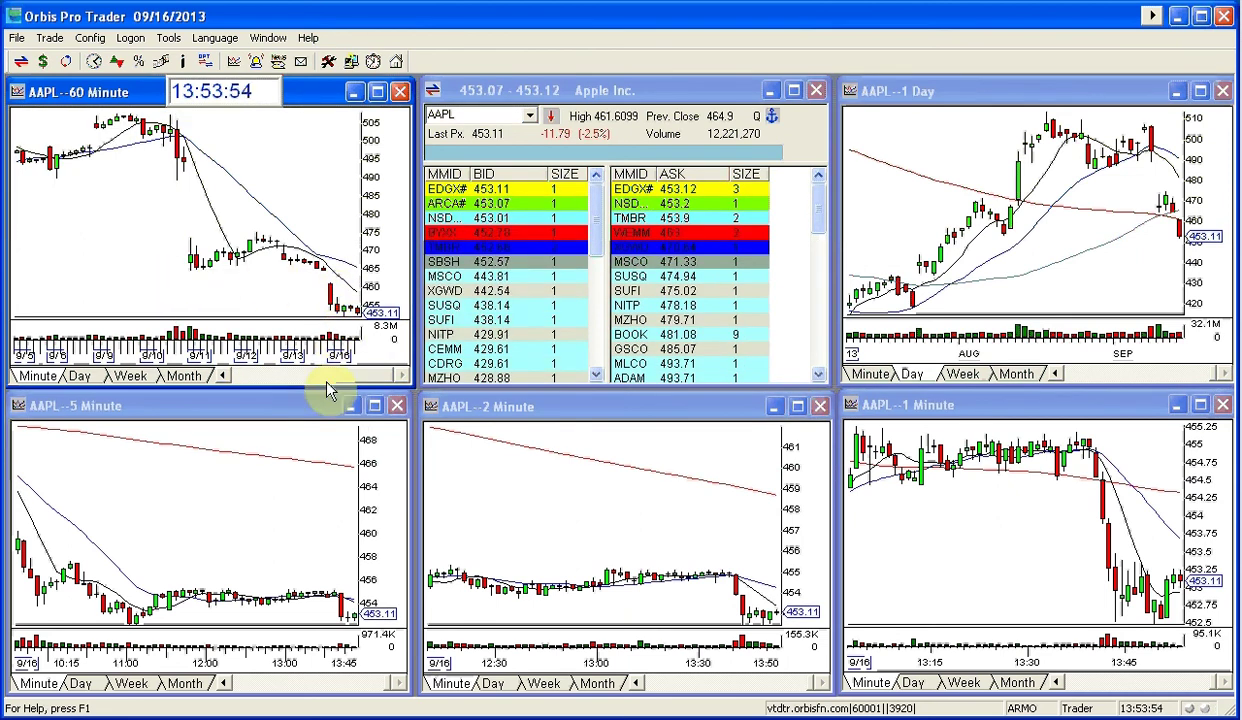
right_click(314, 262)
left_click(322, 264)
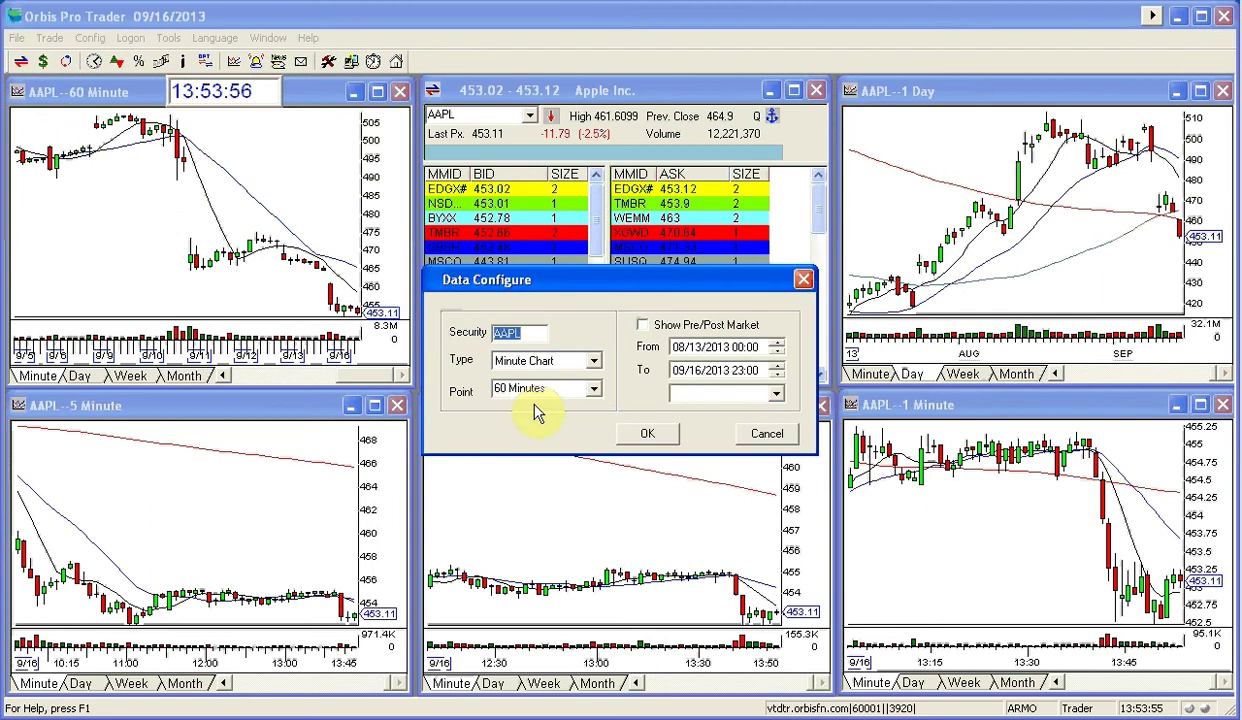
left_click(593, 388)
left_click(592, 433)
left_click(643, 434)
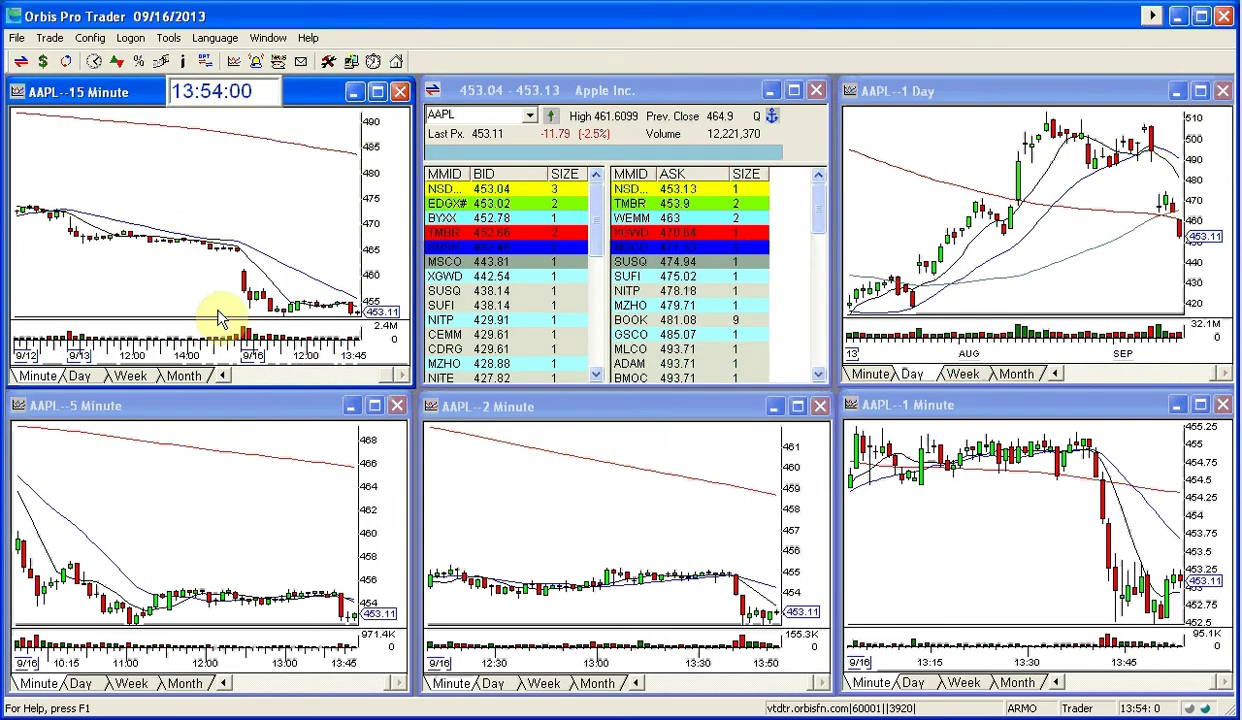
left_click(249, 236)
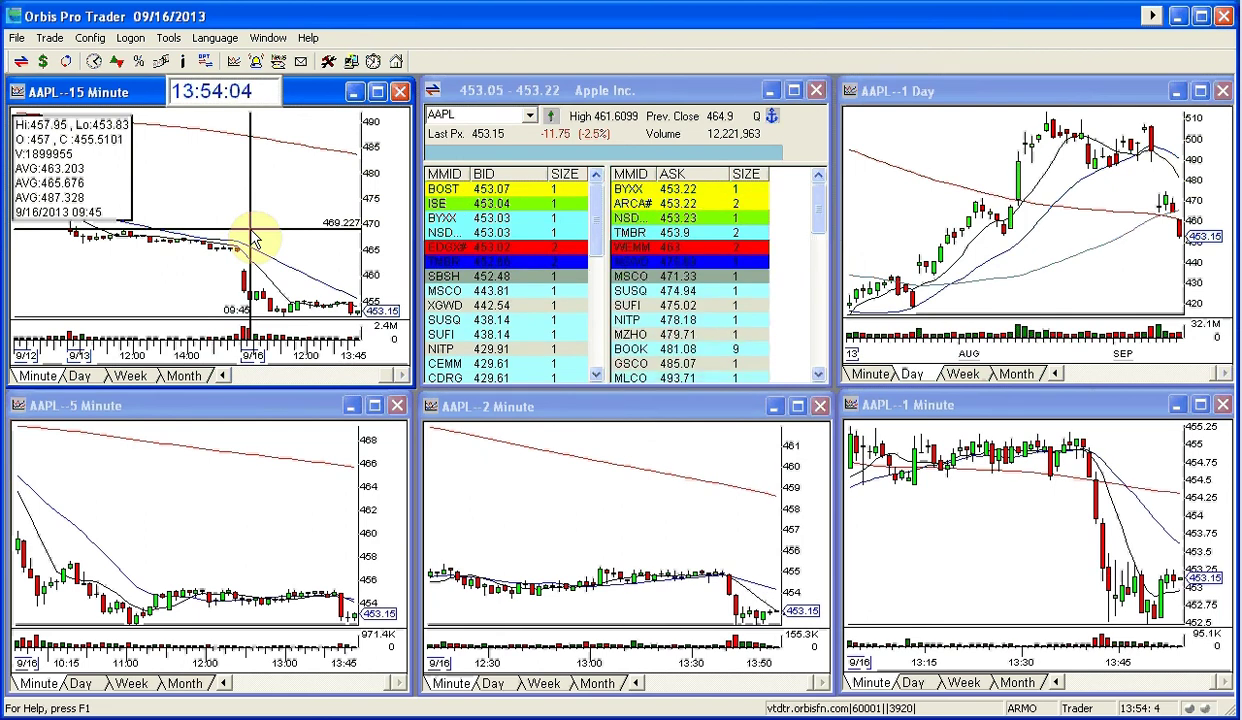
left_click(252, 238)
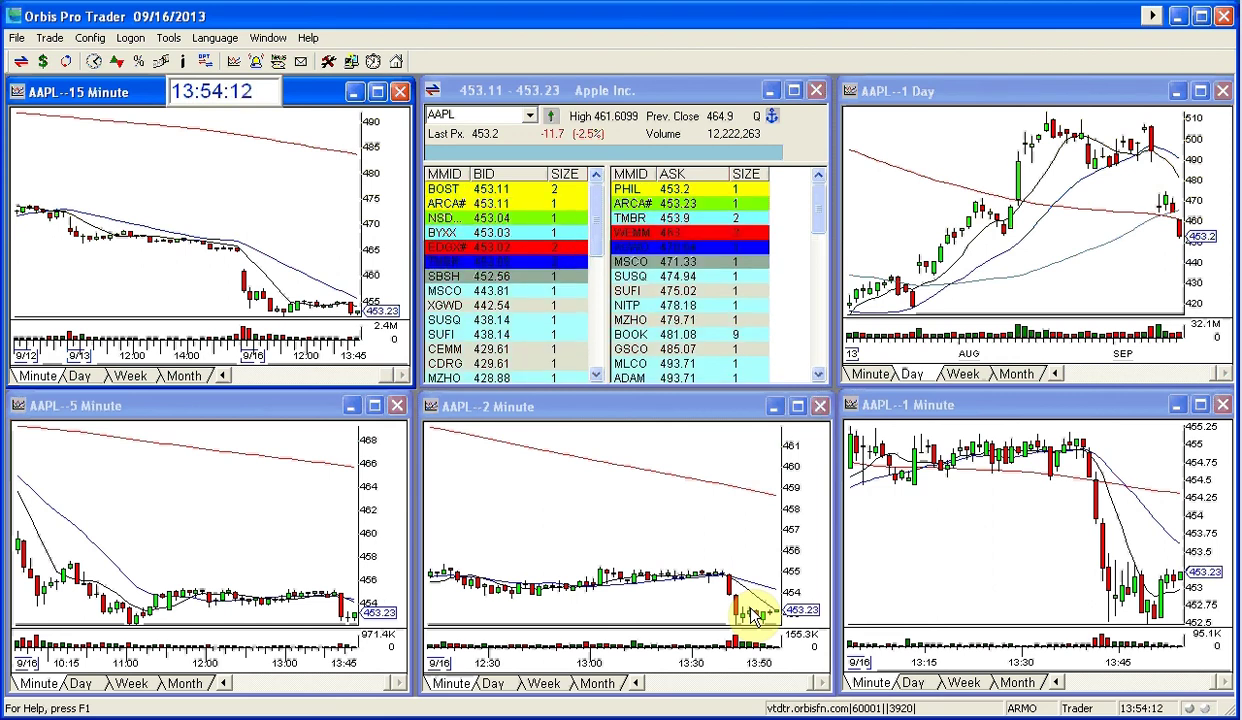
left_click(1015, 280)
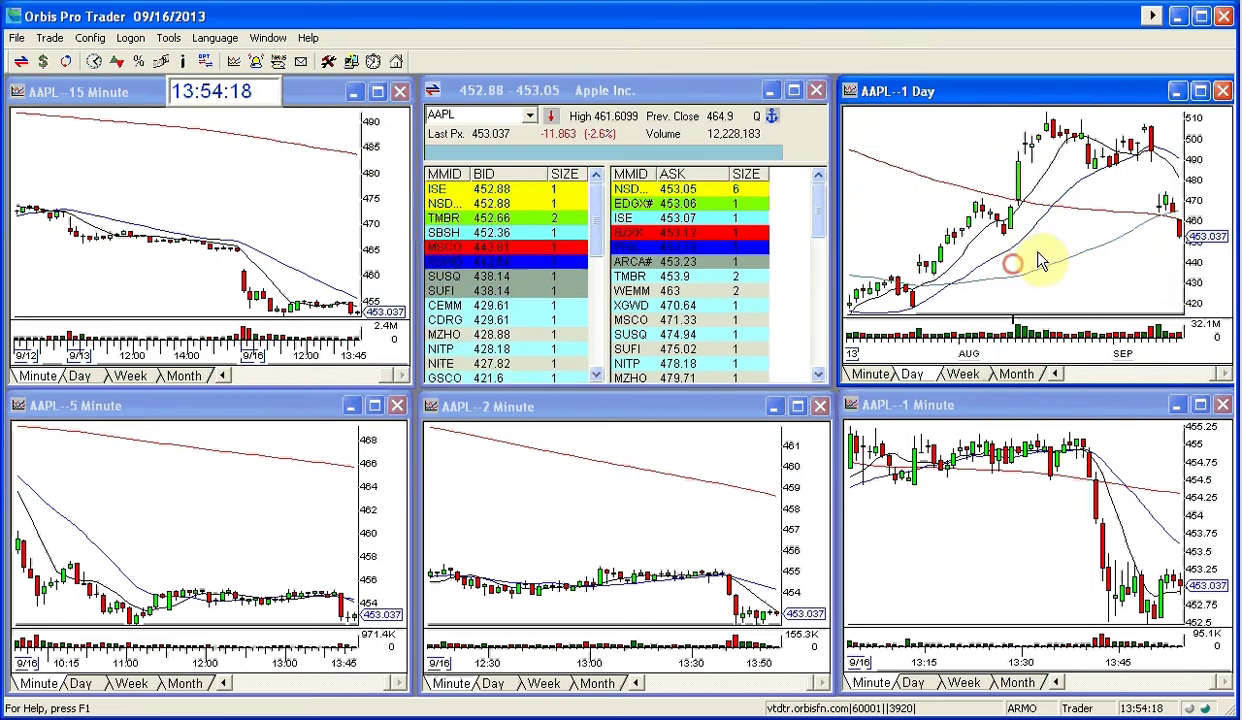
Maximize the AAPL 1 Day chart, check a July candle, and zoom out to April 2012–September 2013
left_click(1201, 91)
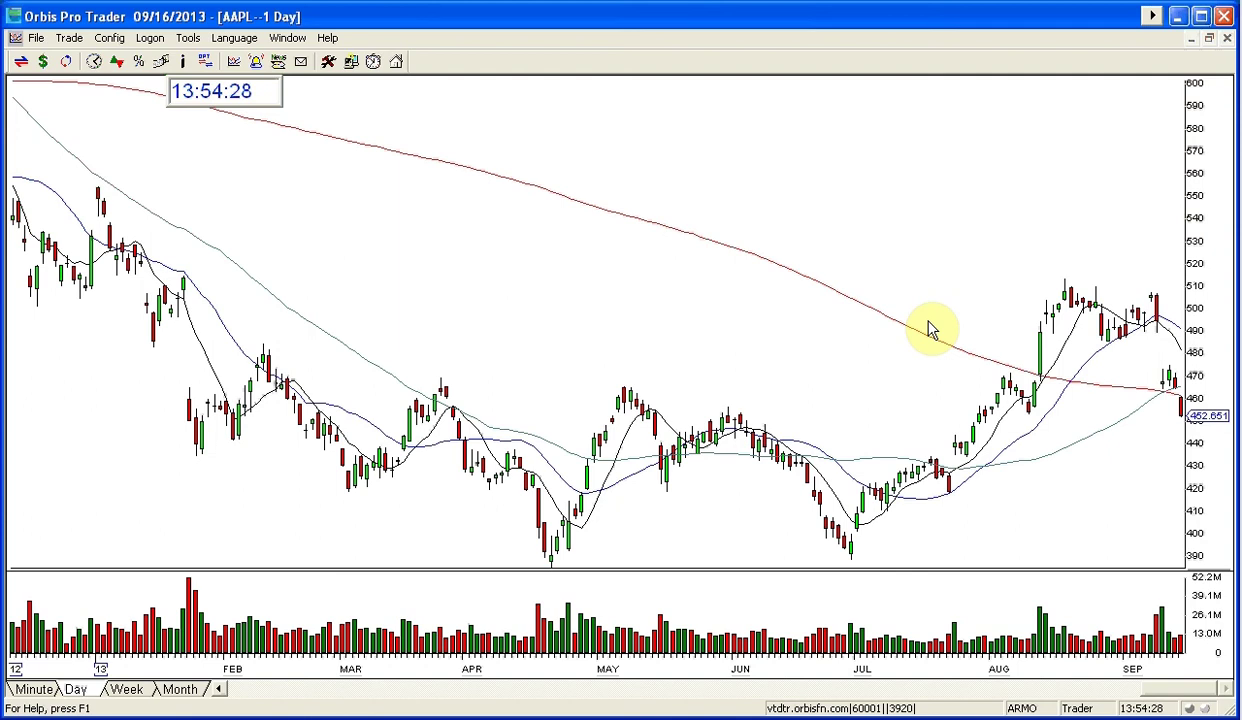
left_click(877, 403)
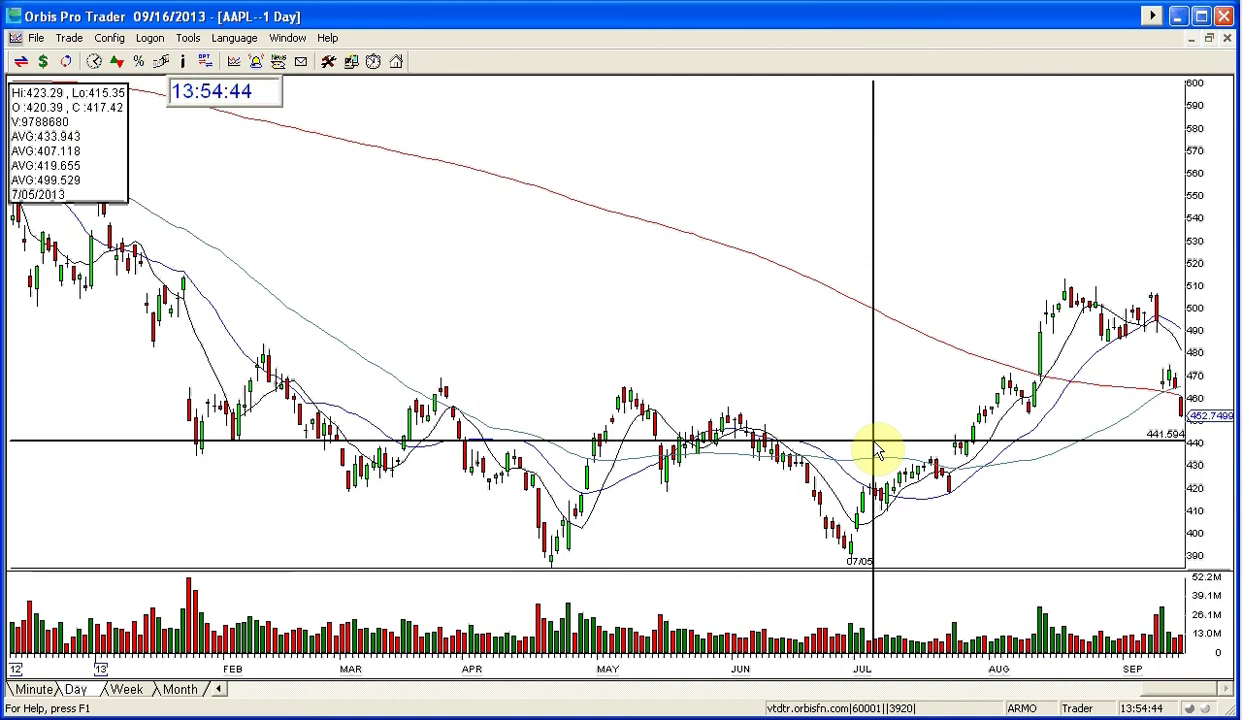
left_click(852, 361)
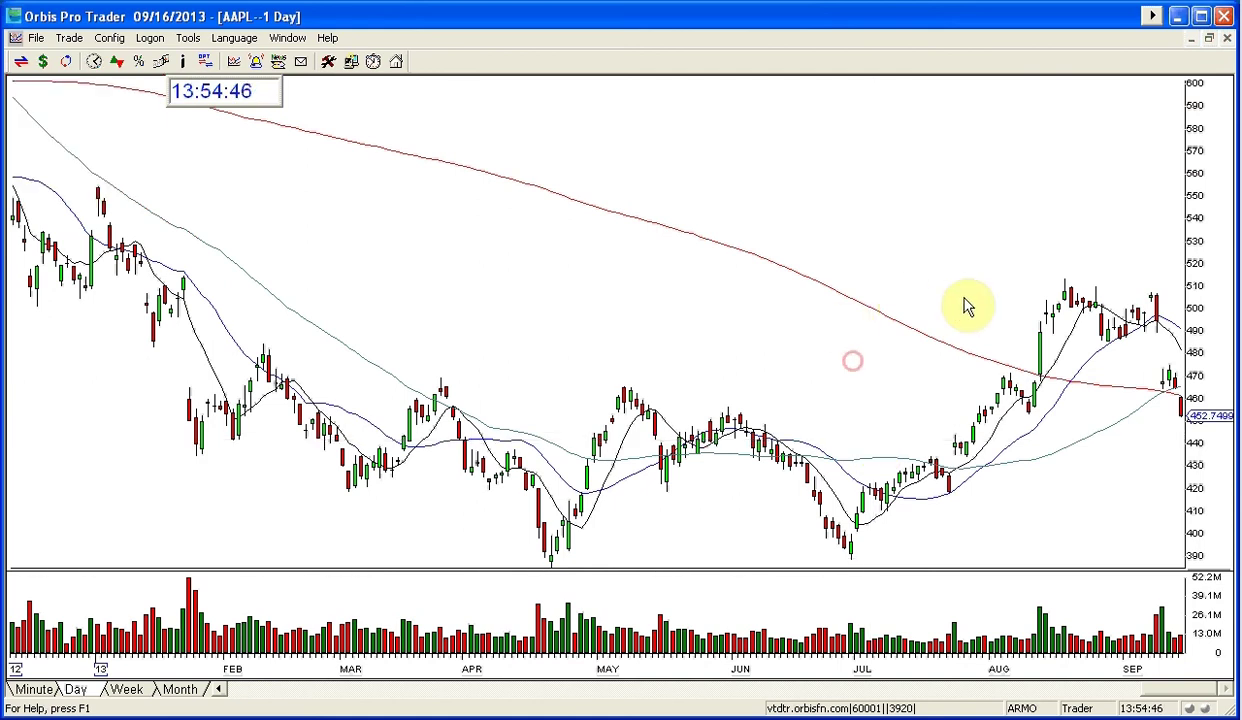
scroll(967, 306, "down", 2)
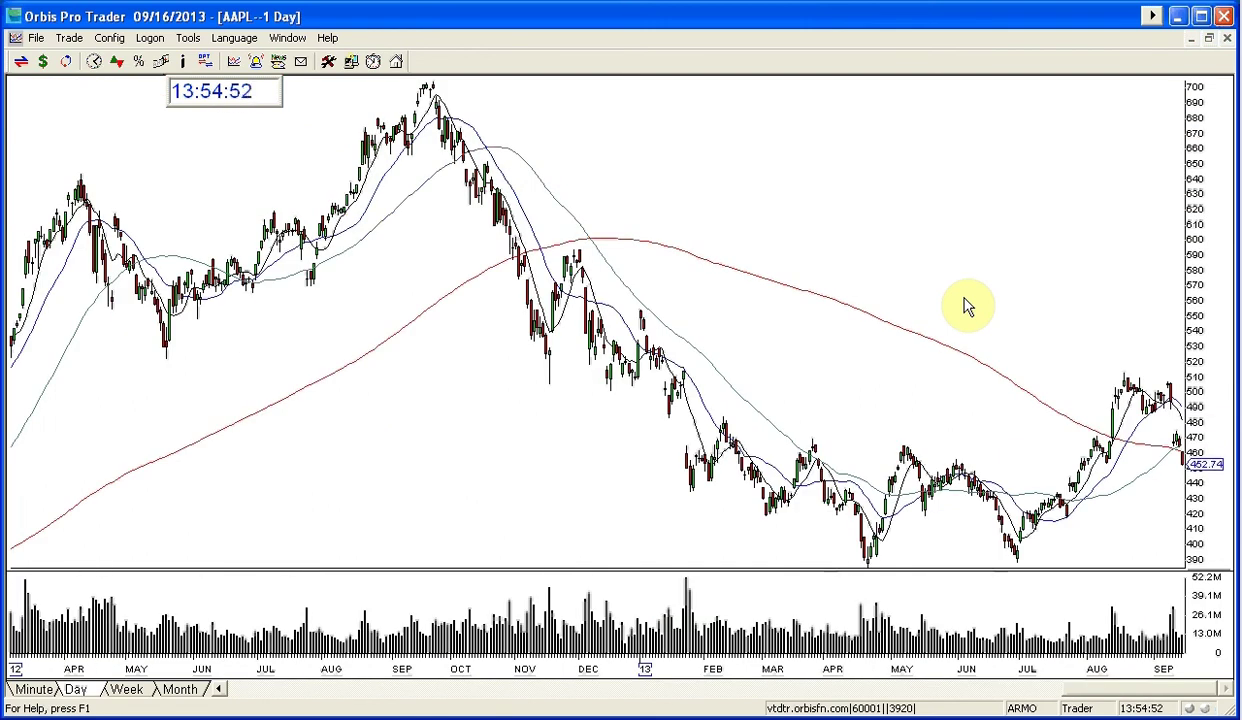
Zoom in and check the crosshair prices of the 8/13 and 9/12 candles
scroll(967, 306, "up", 3)
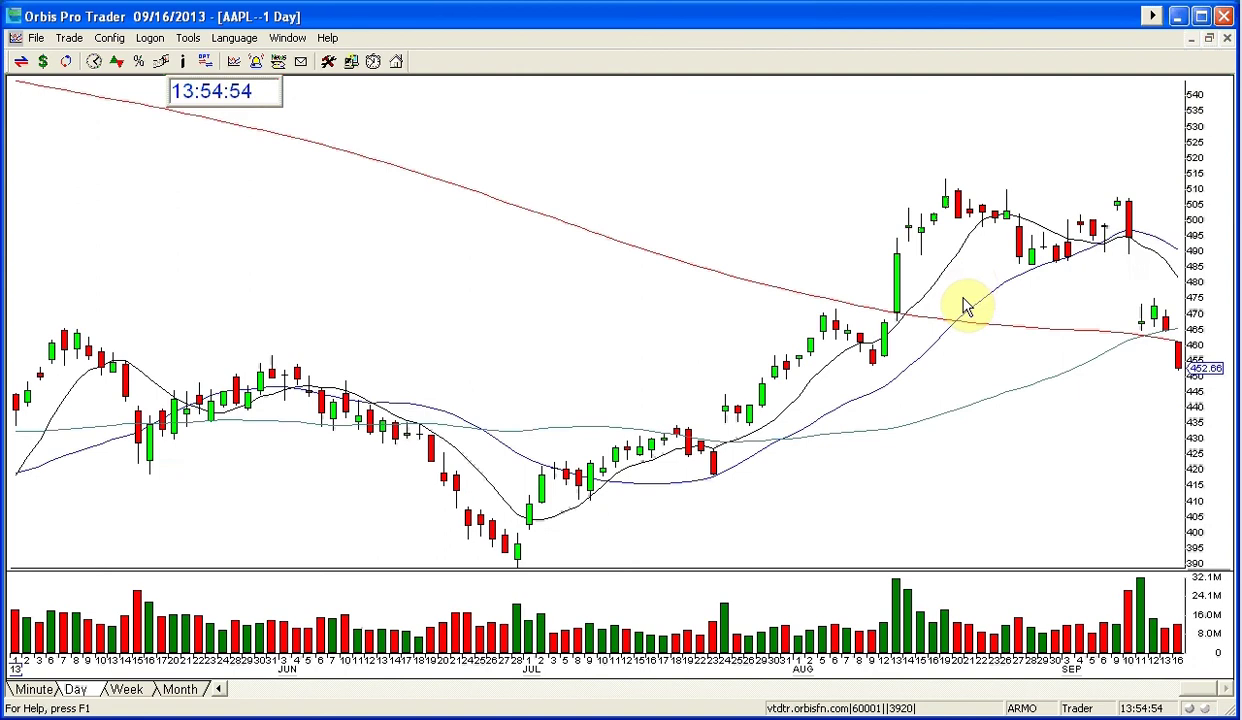
left_click(895, 337)
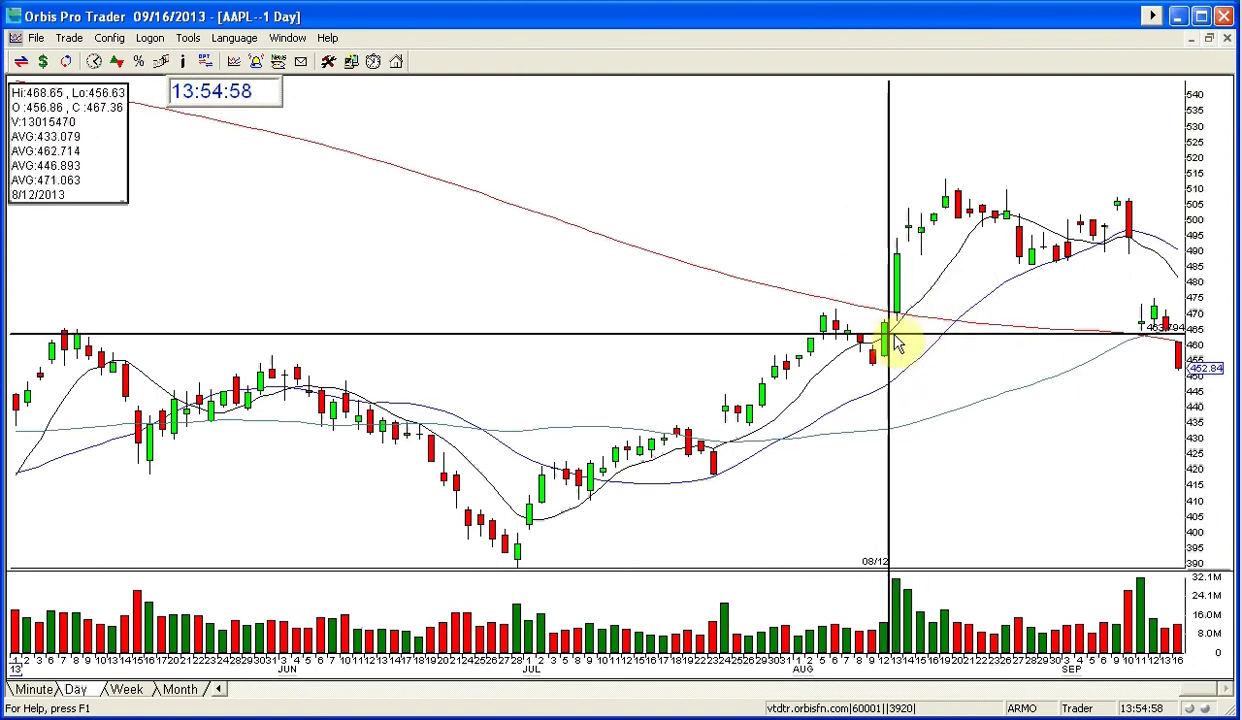
left_click(1142, 272)
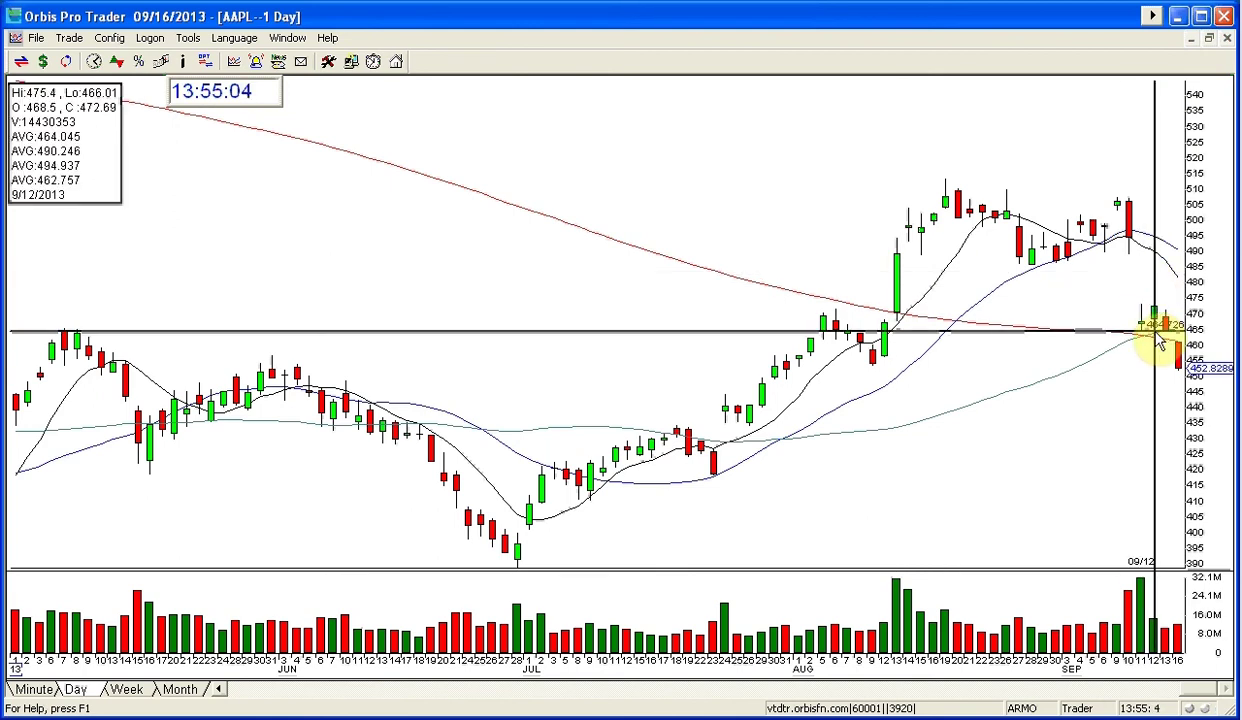
left_click(1160, 342)
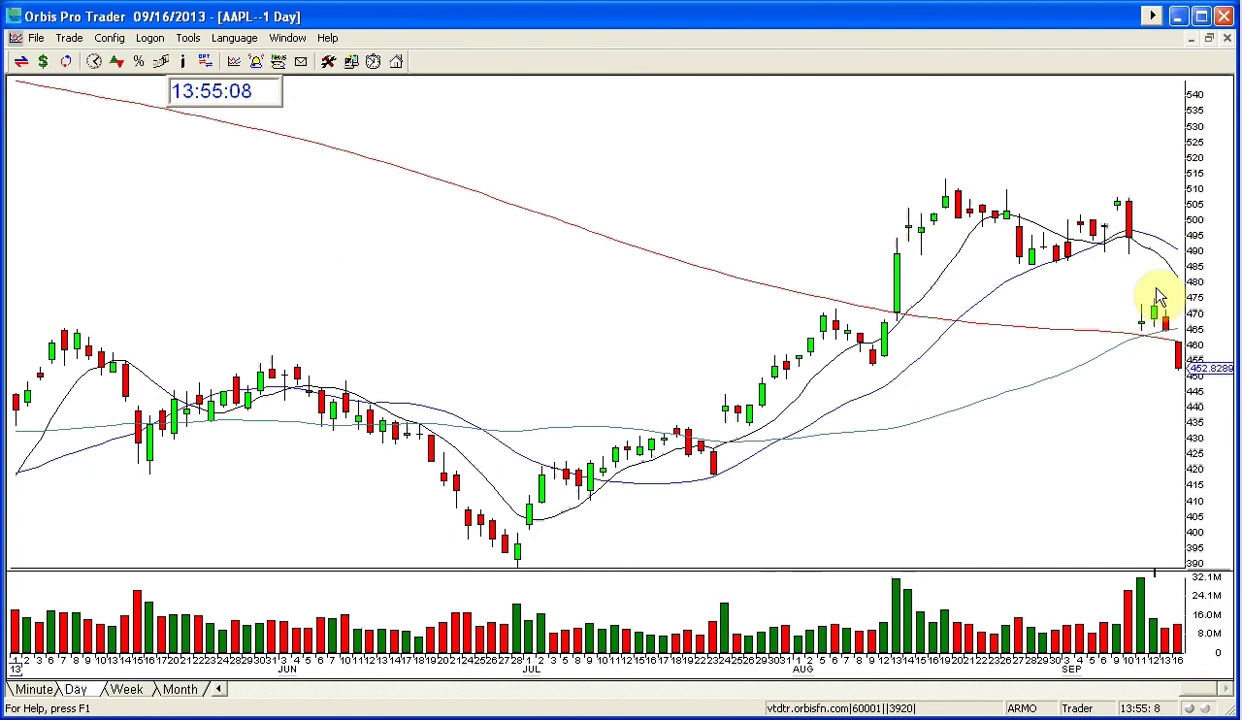
left_click(1158, 293)
left_click(1158, 300)
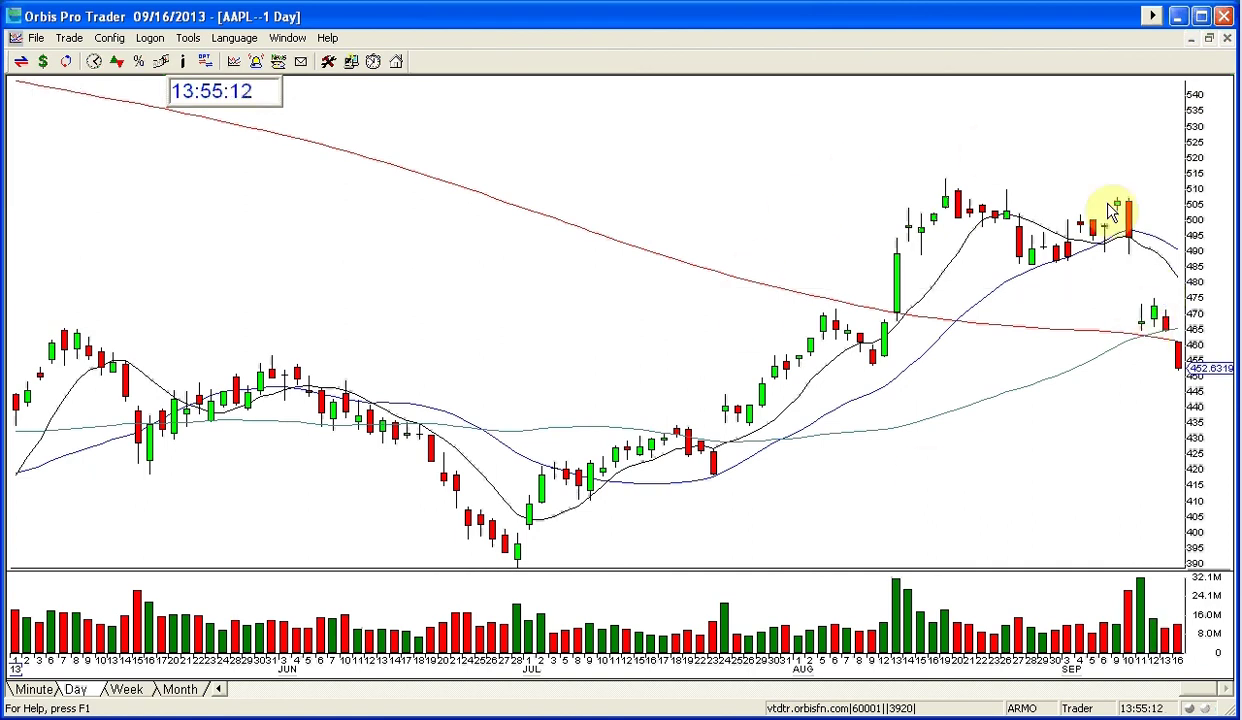
Zoom out, inspect a candle, then zoom back in to mid-May through 9/16/2013
scroll(920, 416, "down", 2)
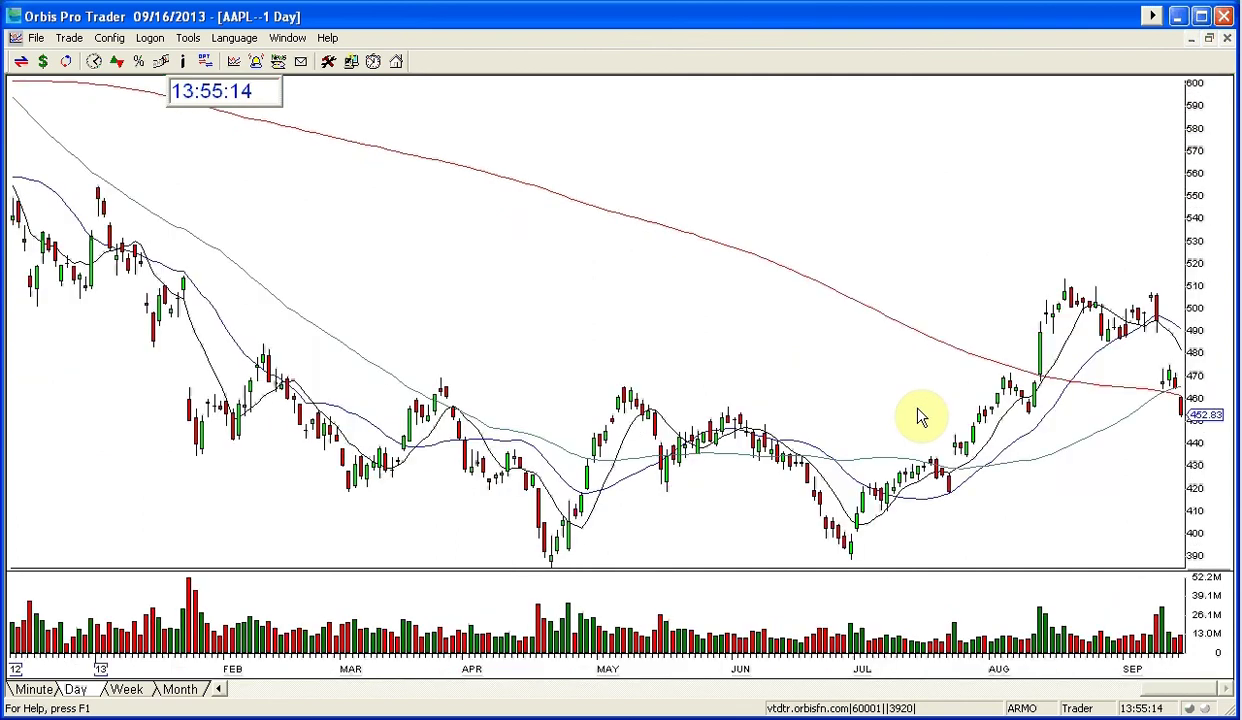
left_click(410, 405)
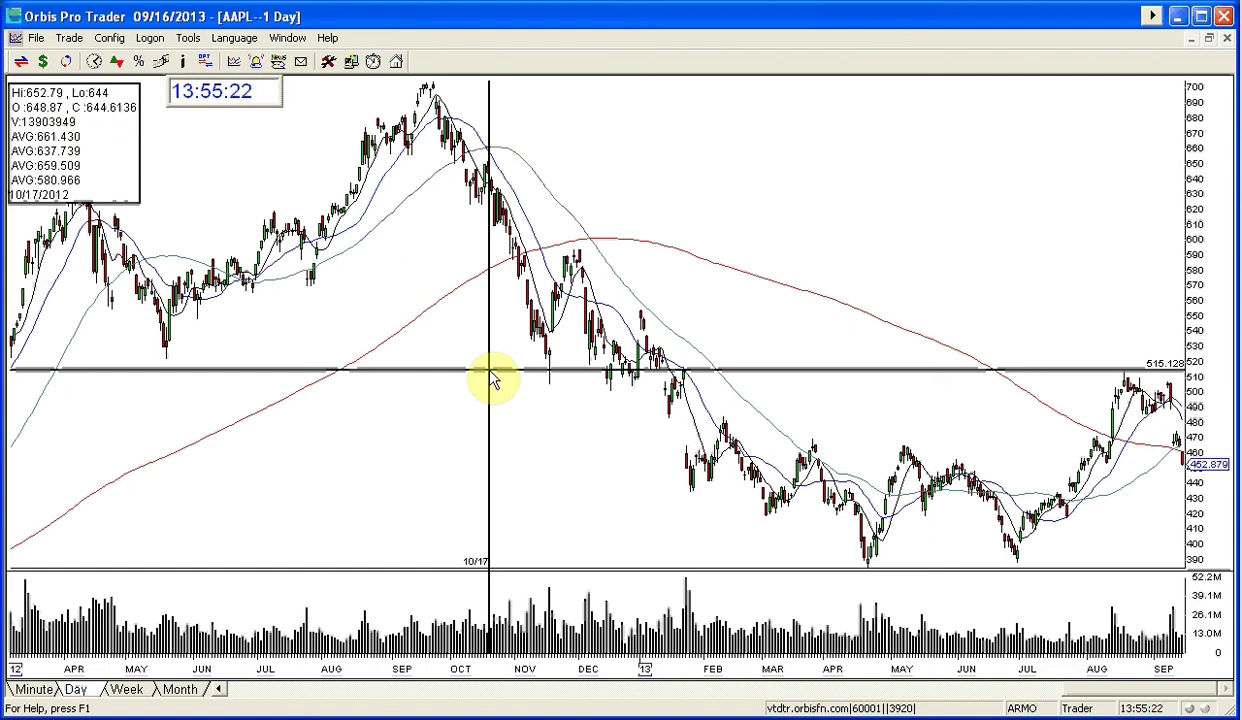
left_click(492, 378)
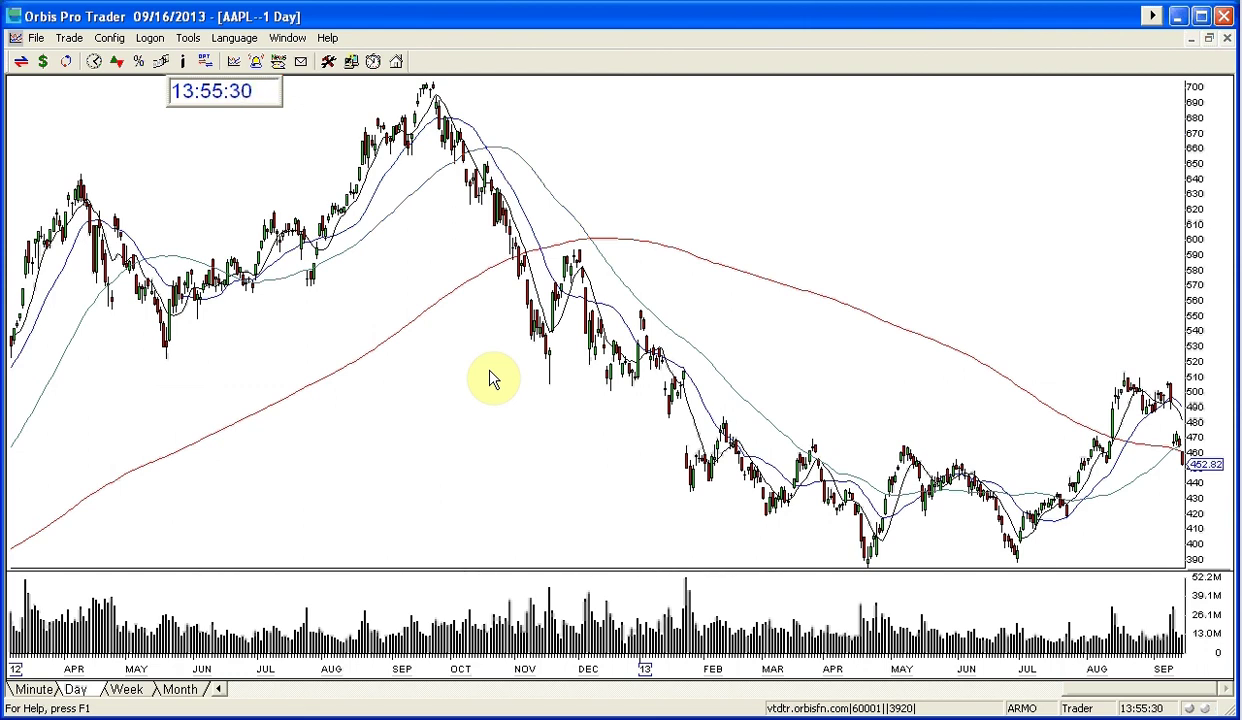
scroll(492, 378, "up", 2)
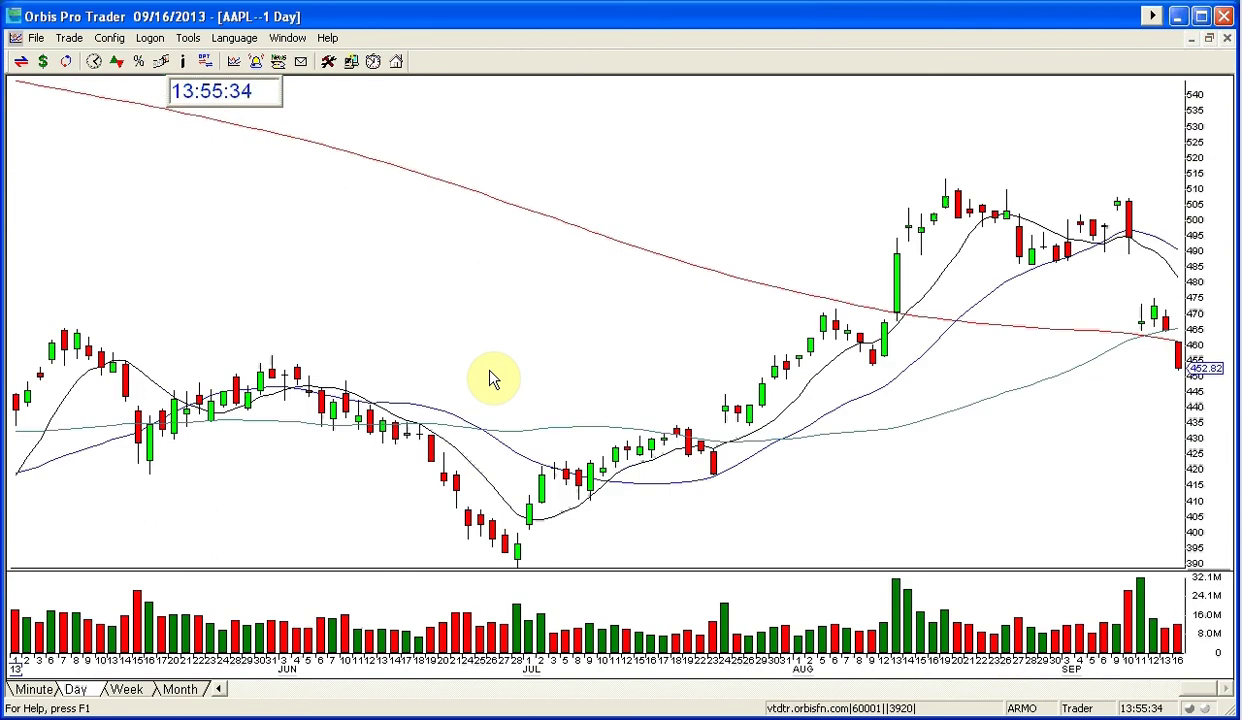
Zoom the maximized daily chart out to March 2012–September 2013, scaled 390 to 700
scroll(490, 378, "down", 5)
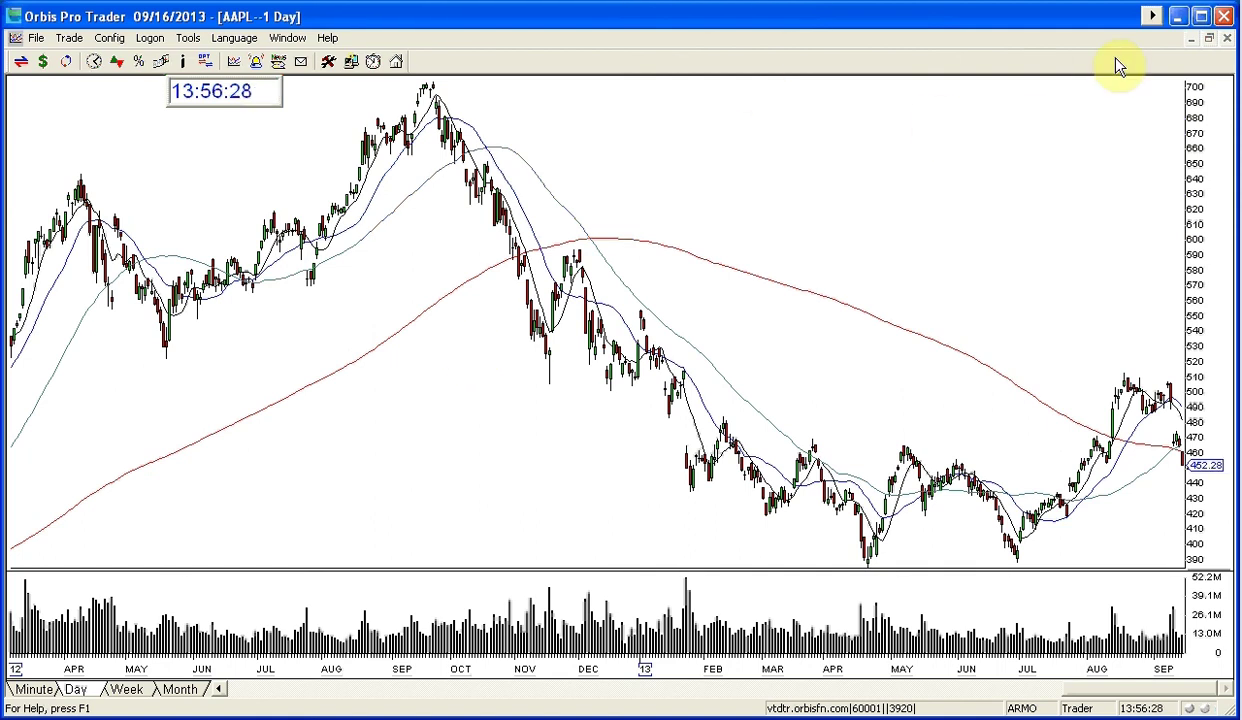
Restore the daily chart, zoom it to July–September 2013, and check 15-minute crosshair prices
left_click(1209, 38)
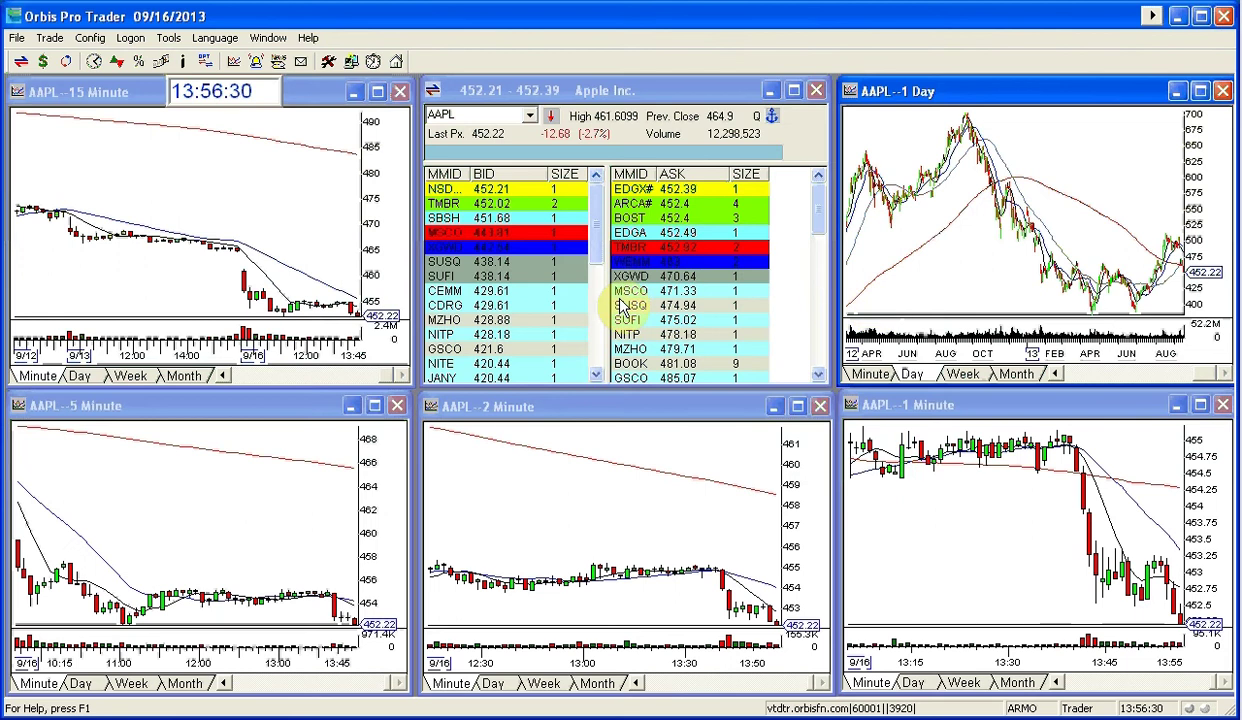
scroll(1030, 240, "up", 2)
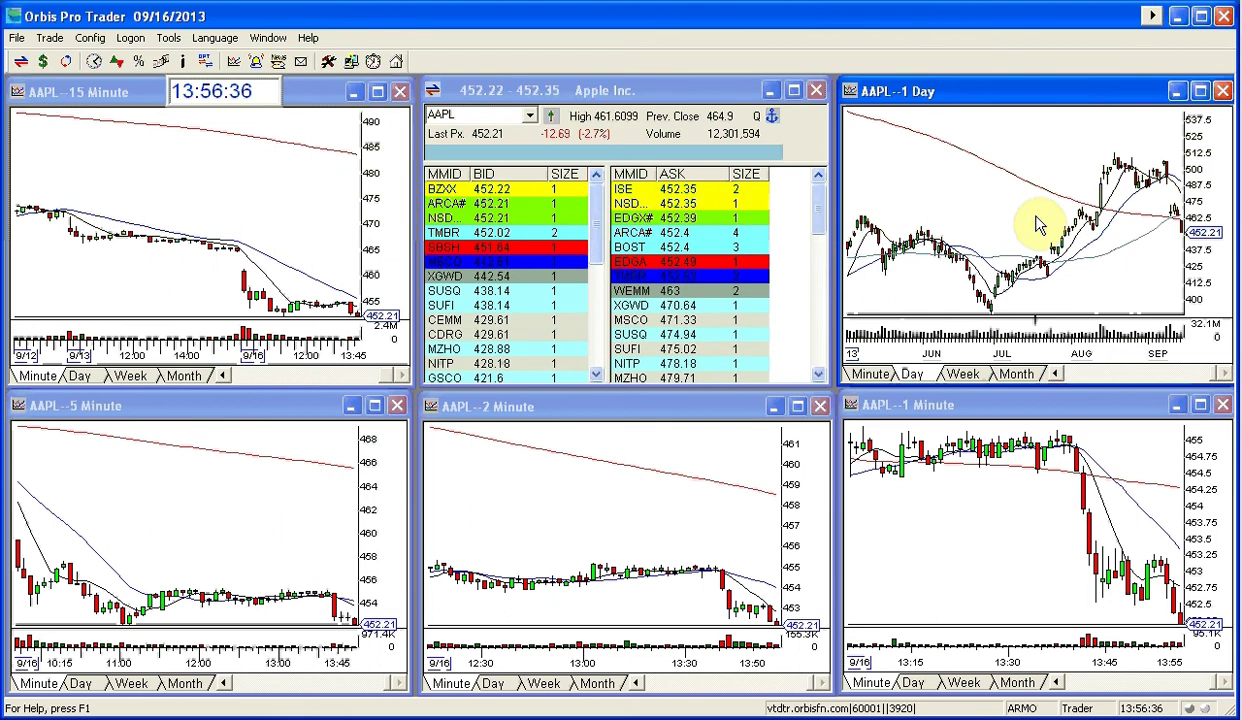
scroll(1037, 226, "up", 1)
left_click(280, 264)
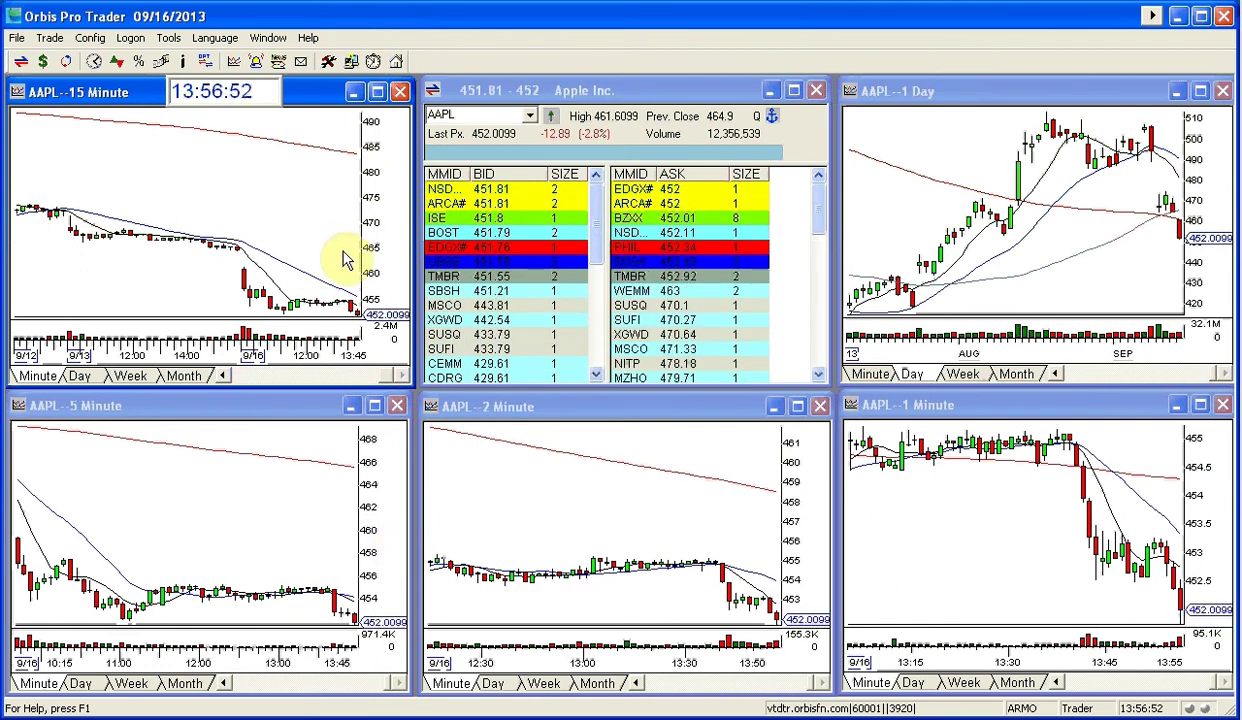
mouse_move(355, 263)
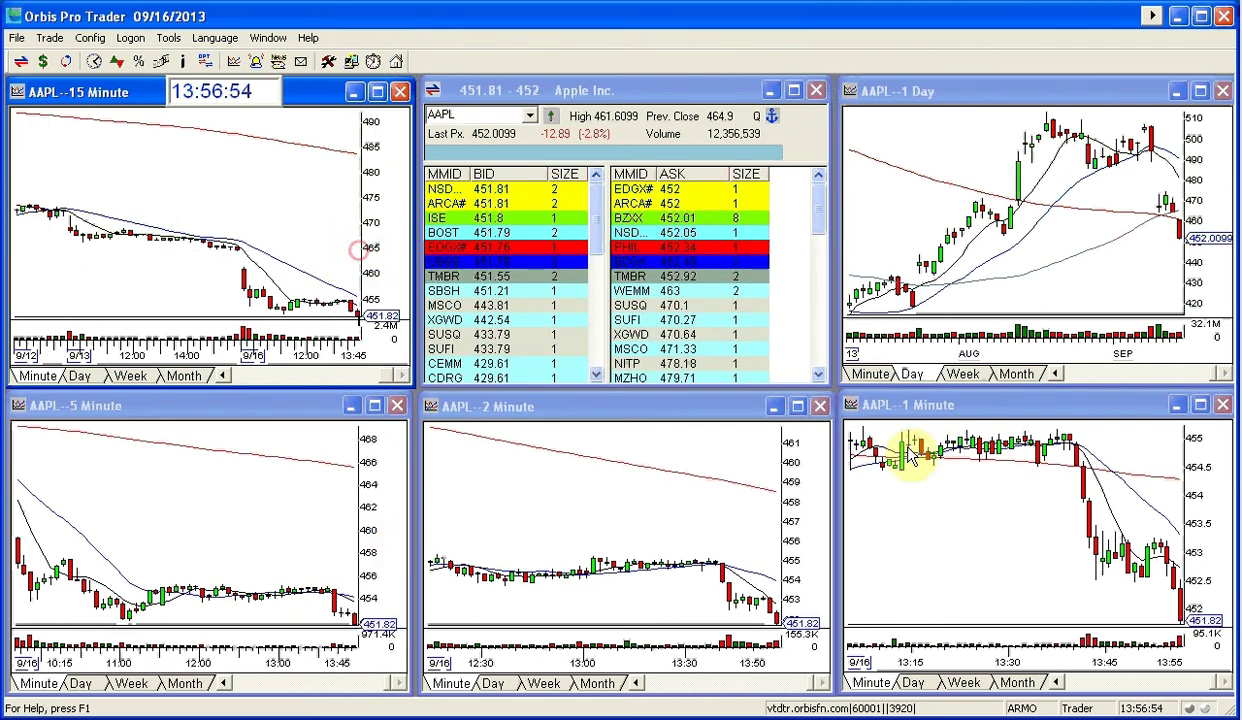